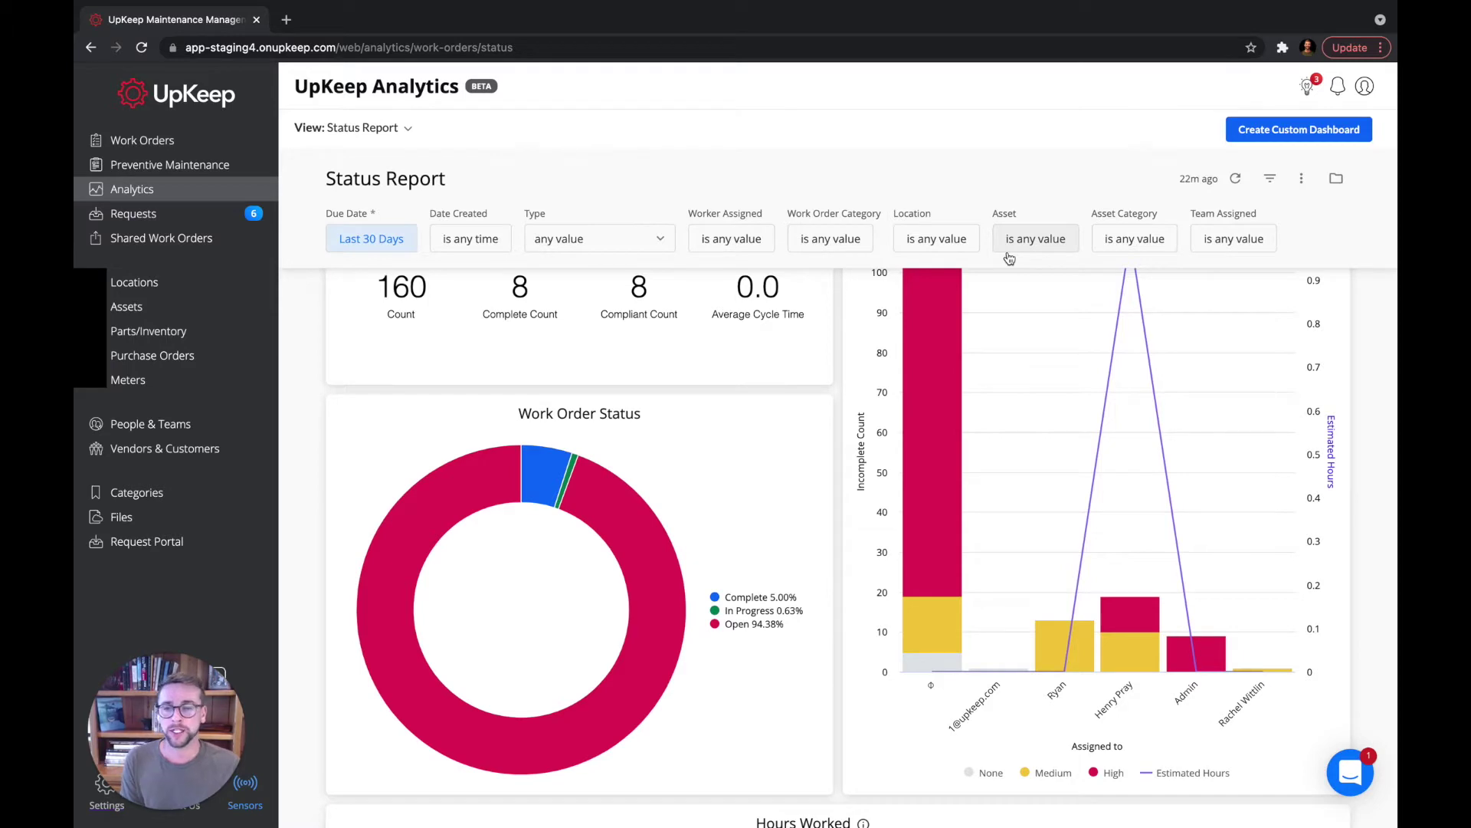
# Open the Explore Work Order view from the Work Order analytics reports
pyautogui.scroll(2, 854, 349)
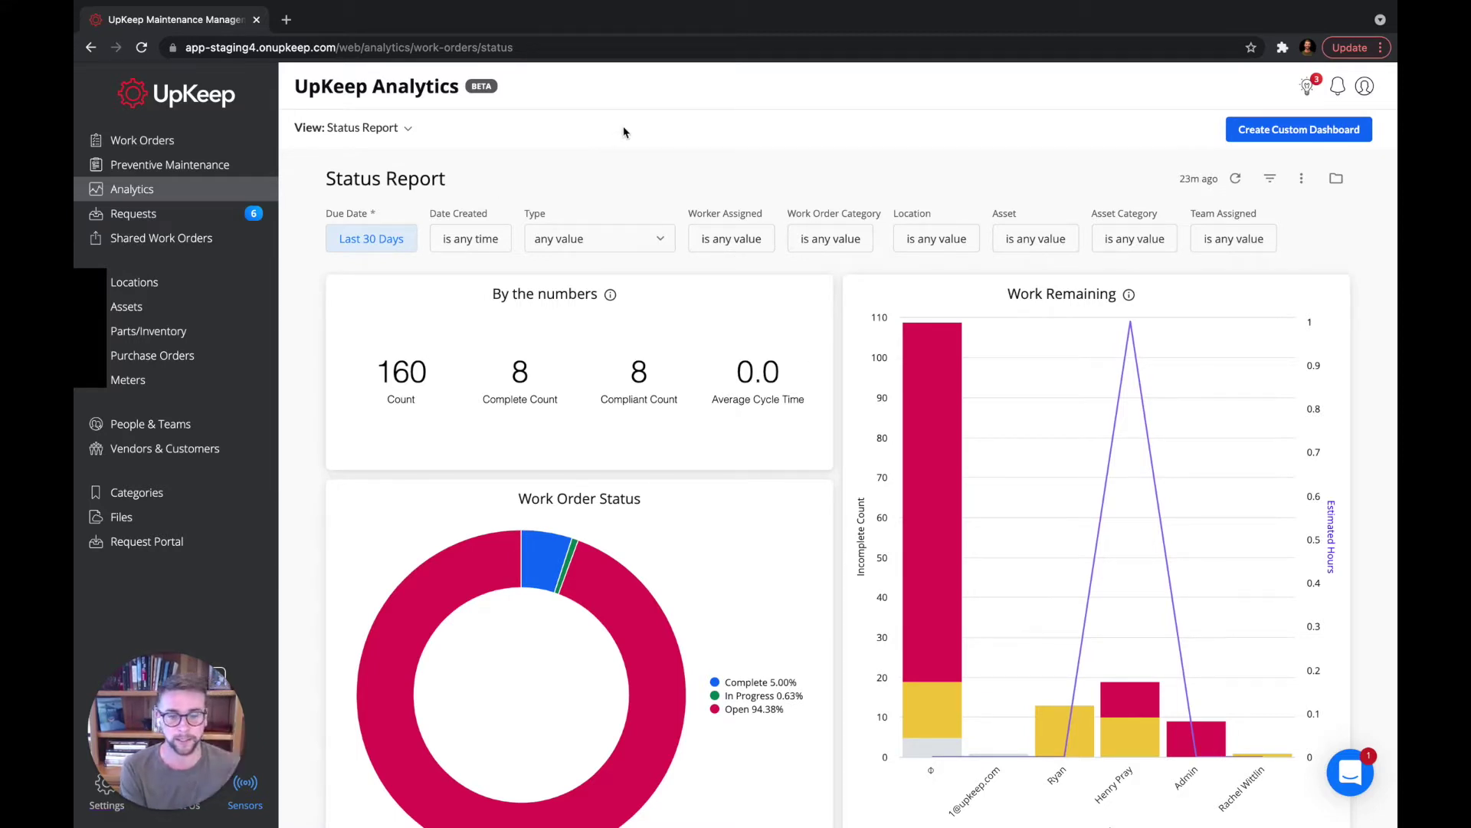
pyautogui.click(383, 128)
pyautogui.moveTo(360, 207)
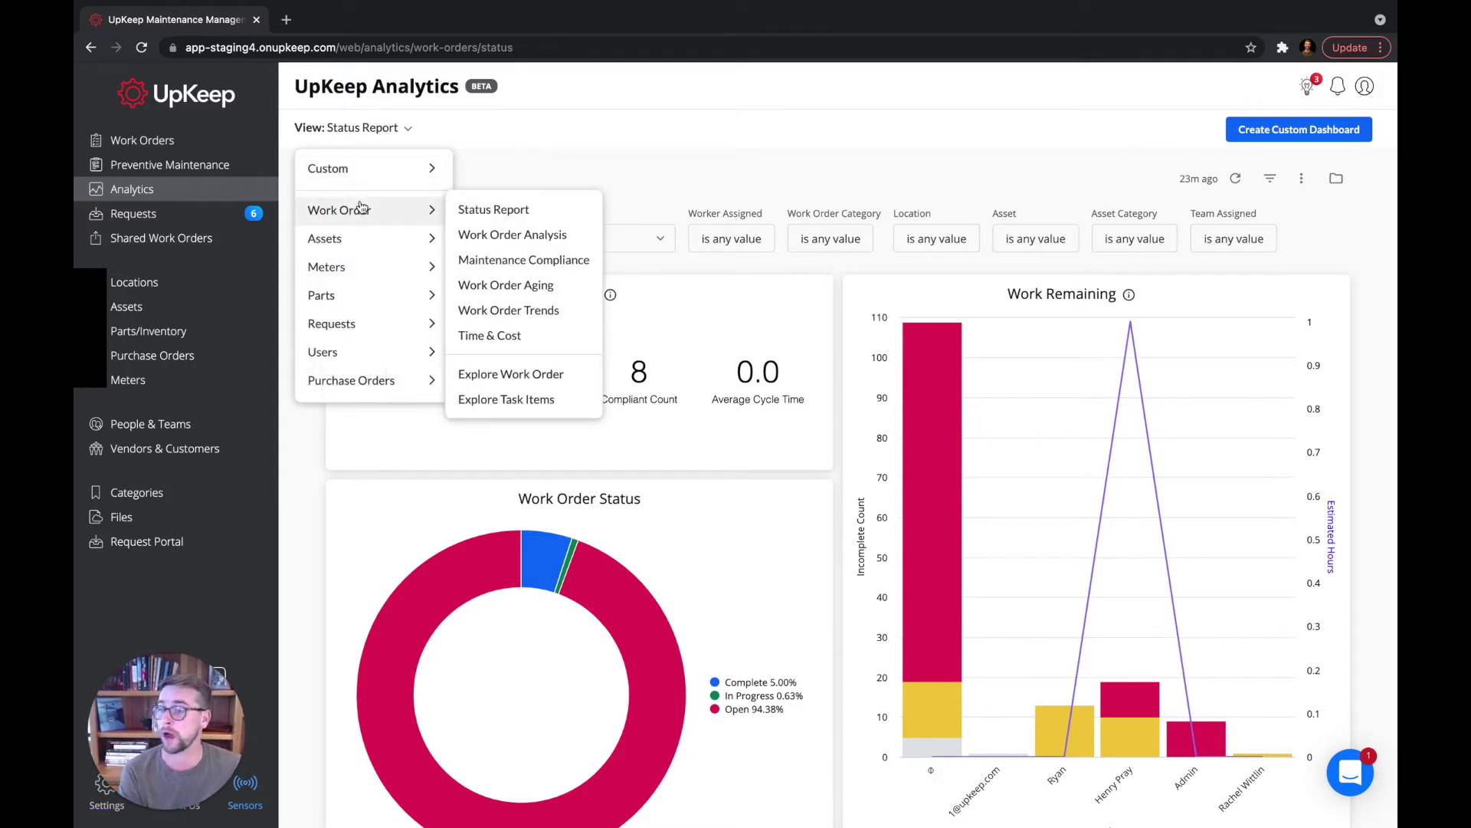
pyautogui.click(511, 374)
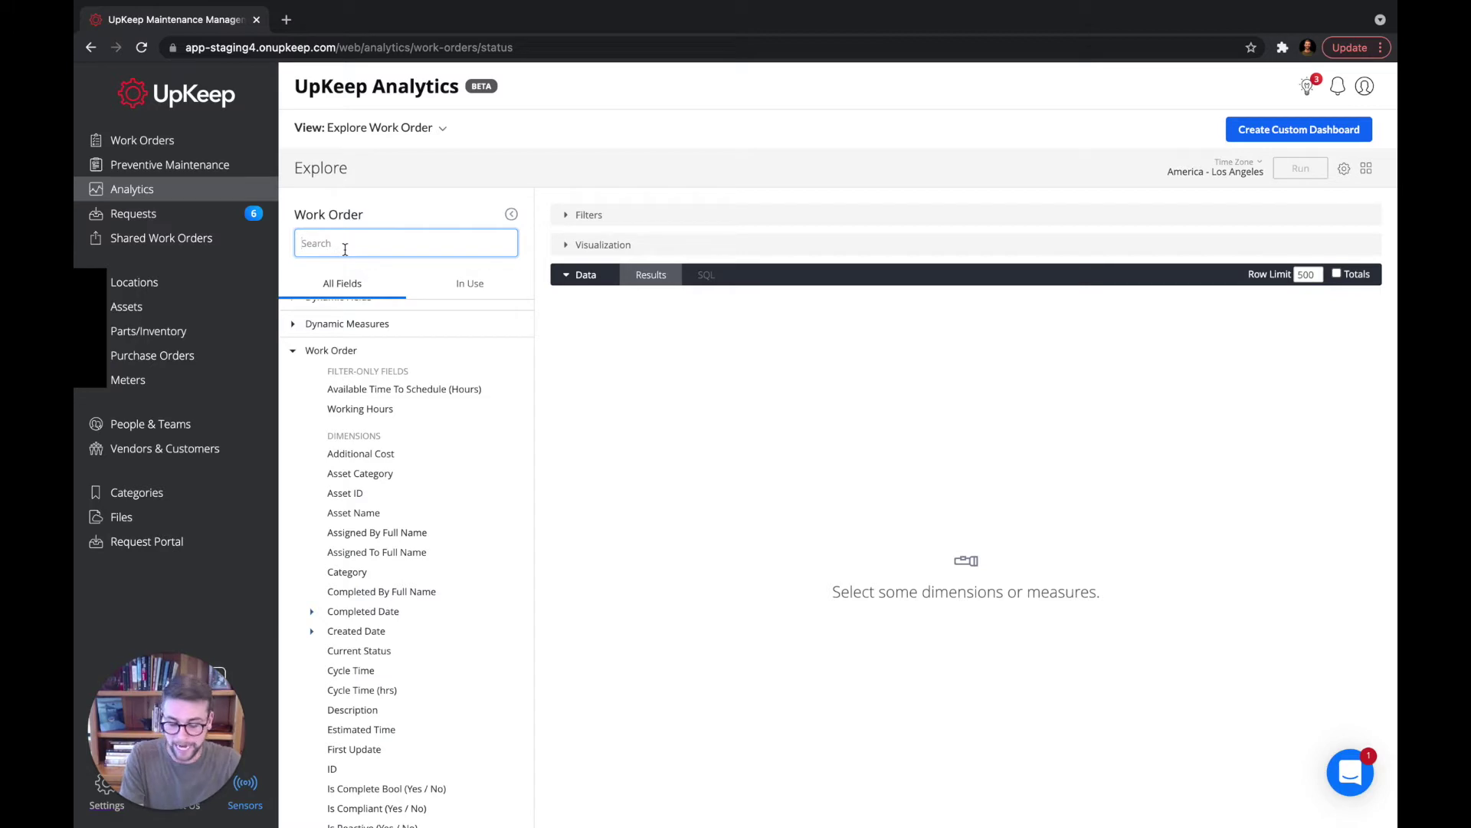
# Find the Current Status dimension with the search term "status", add it to the query and run it
pyautogui.write('status')
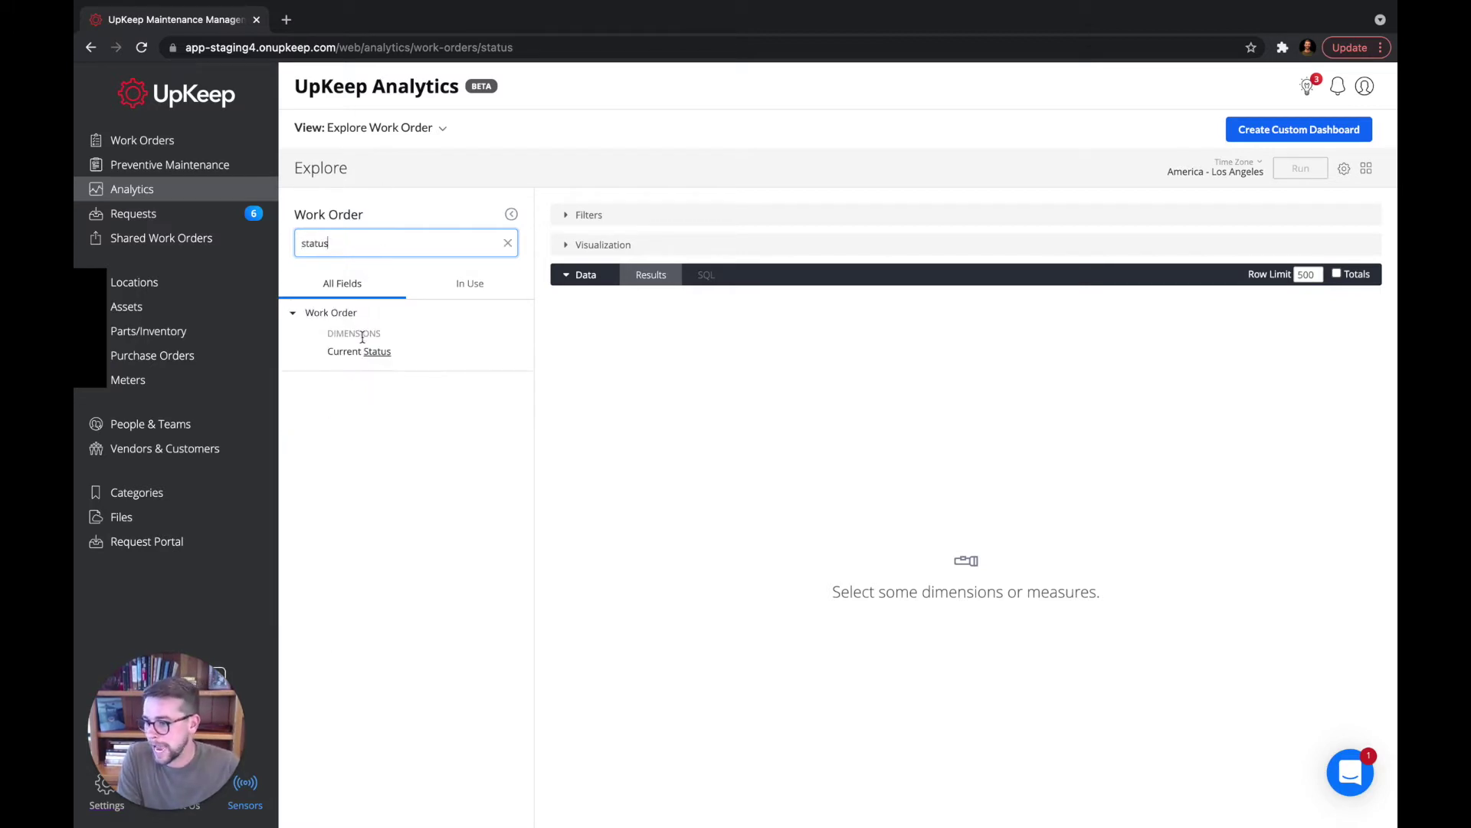
pyautogui.click(359, 351)
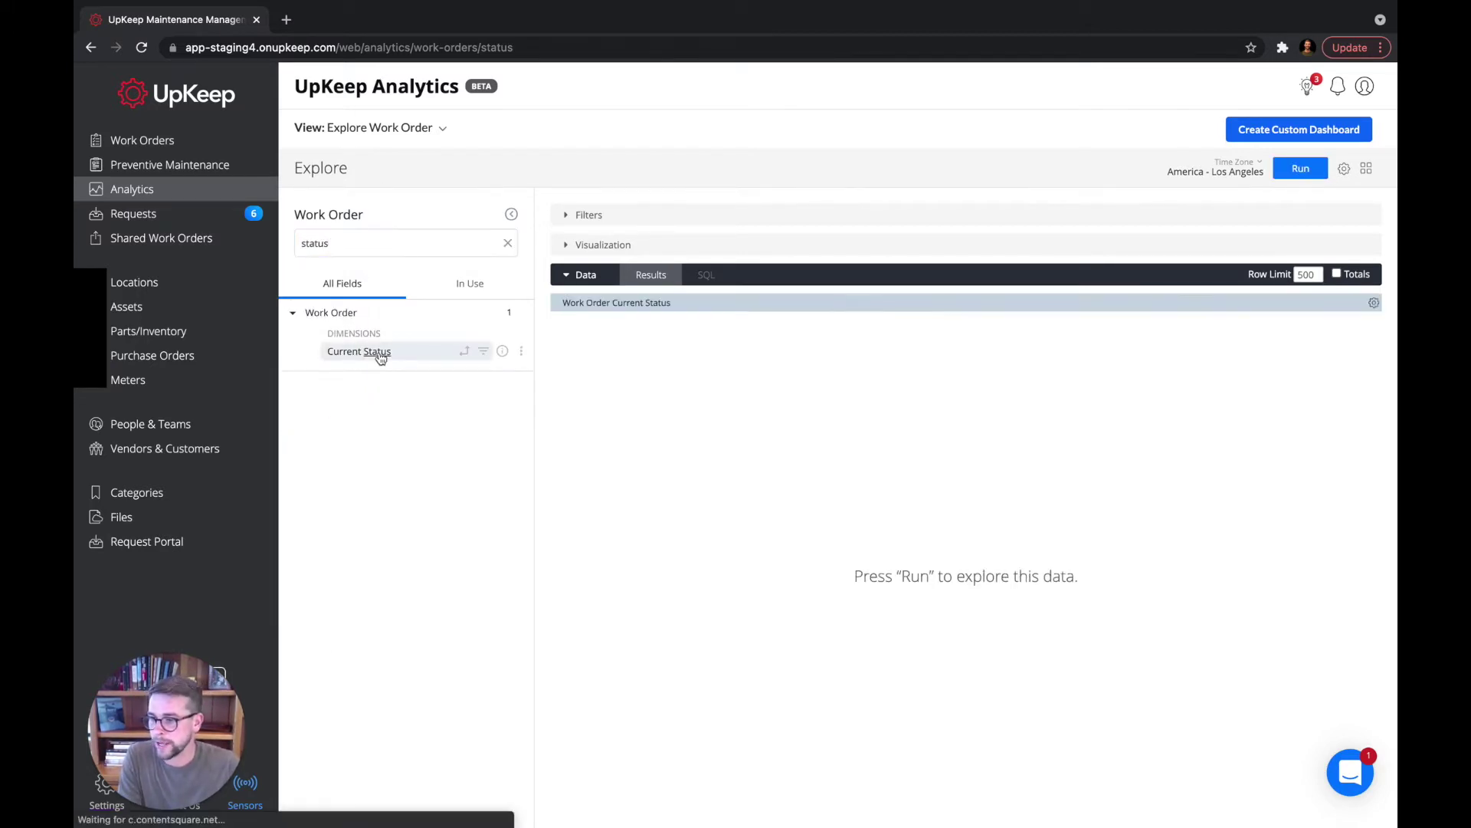
pyautogui.click(1286, 181)
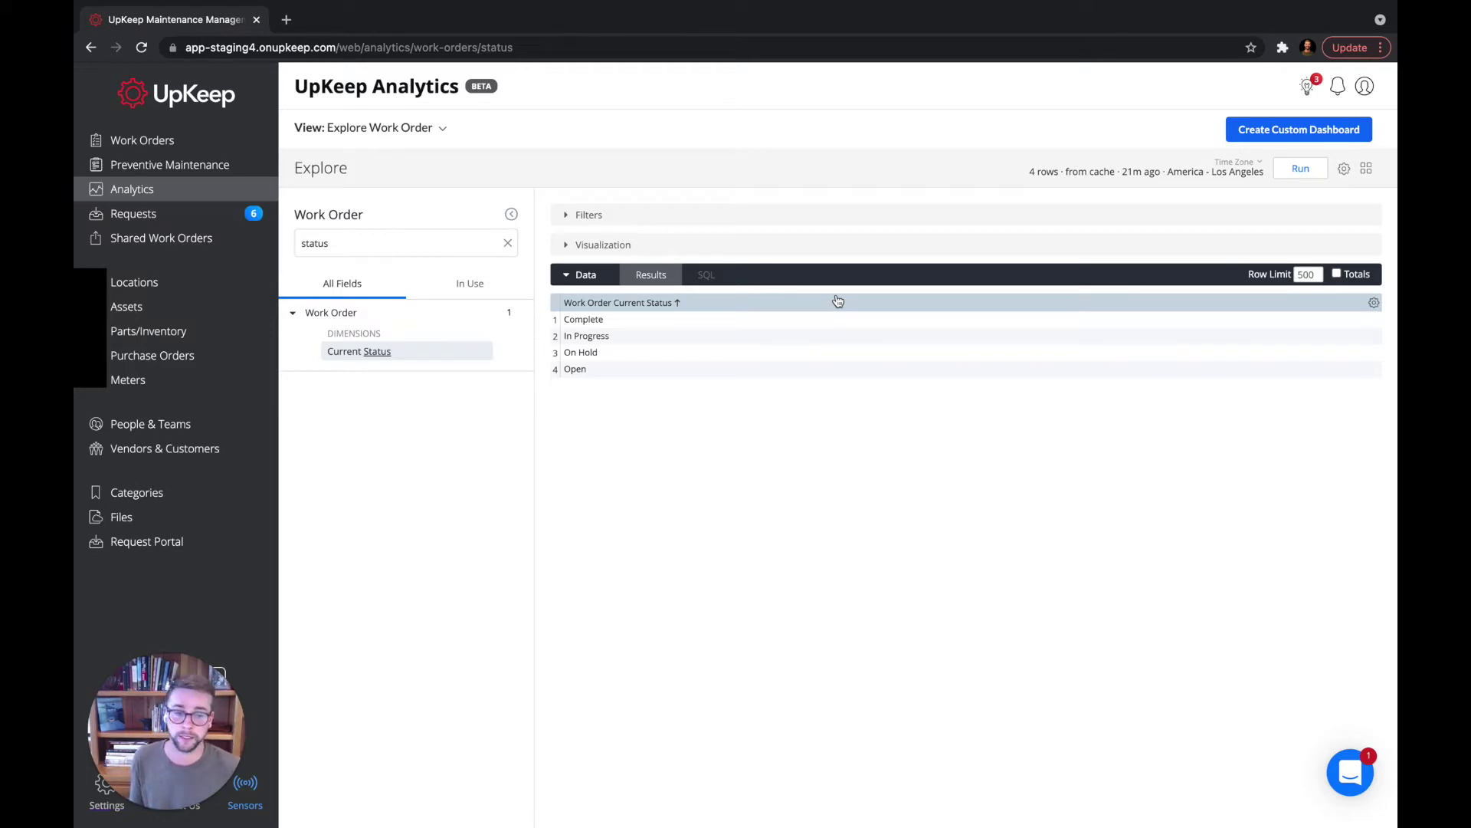
# Add the Quarter dimension of Created Date, run the query and sort the rows by created quarter in descending order
pyautogui.click(476, 245)
pyautogui.click(477, 246)
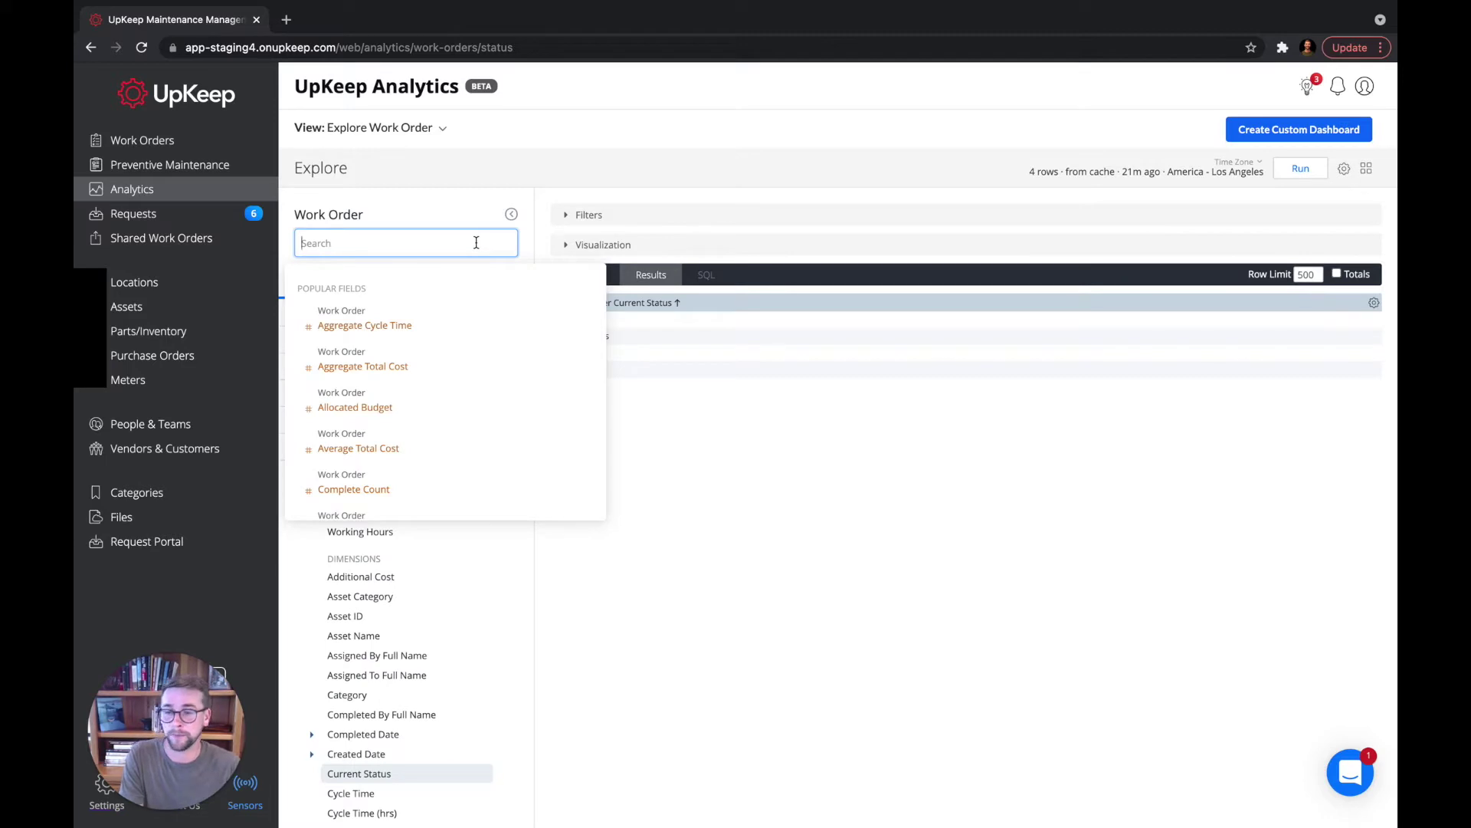
pyautogui.write('date created')
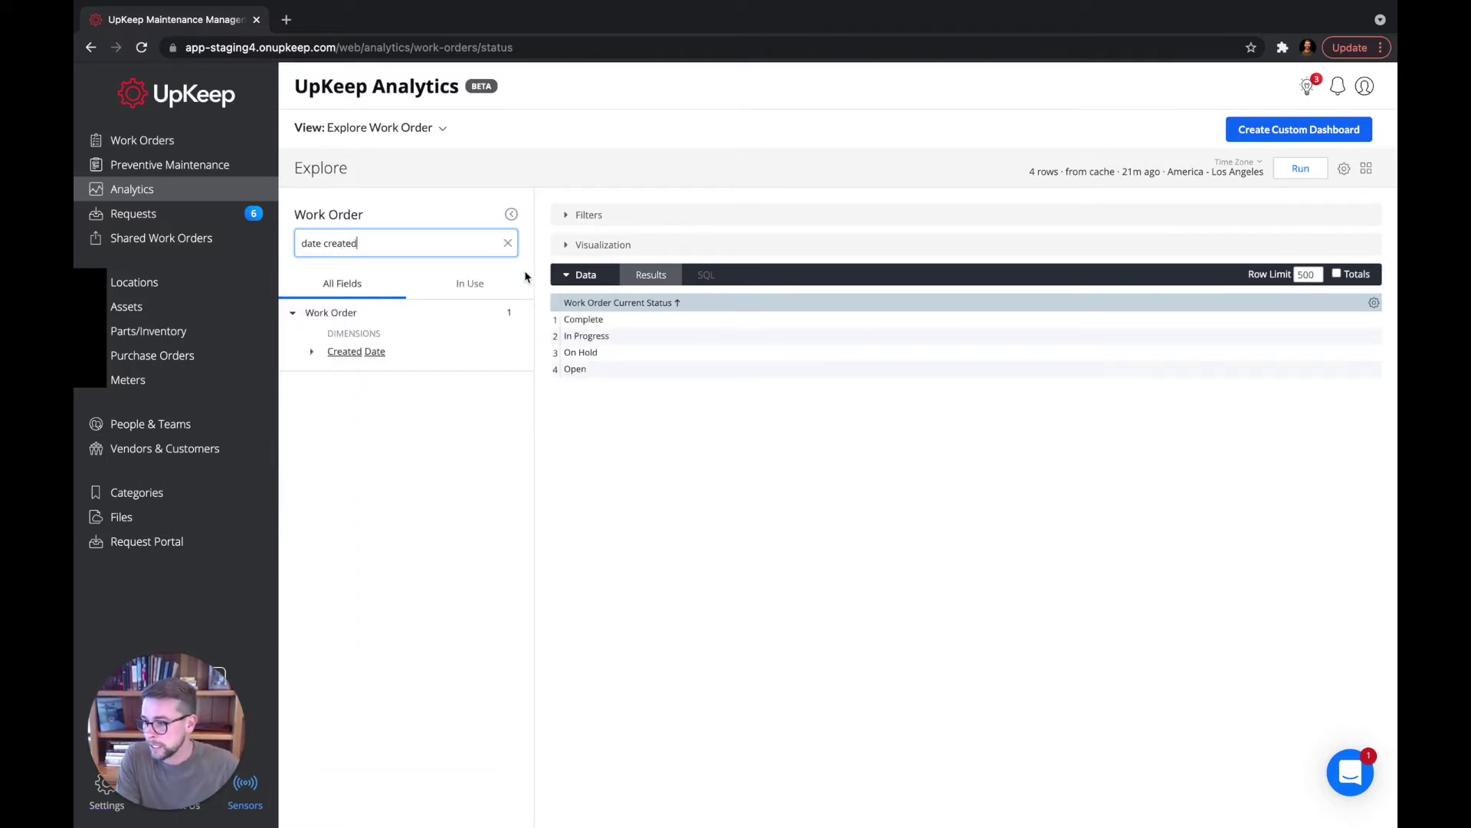
pyautogui.click(310, 352)
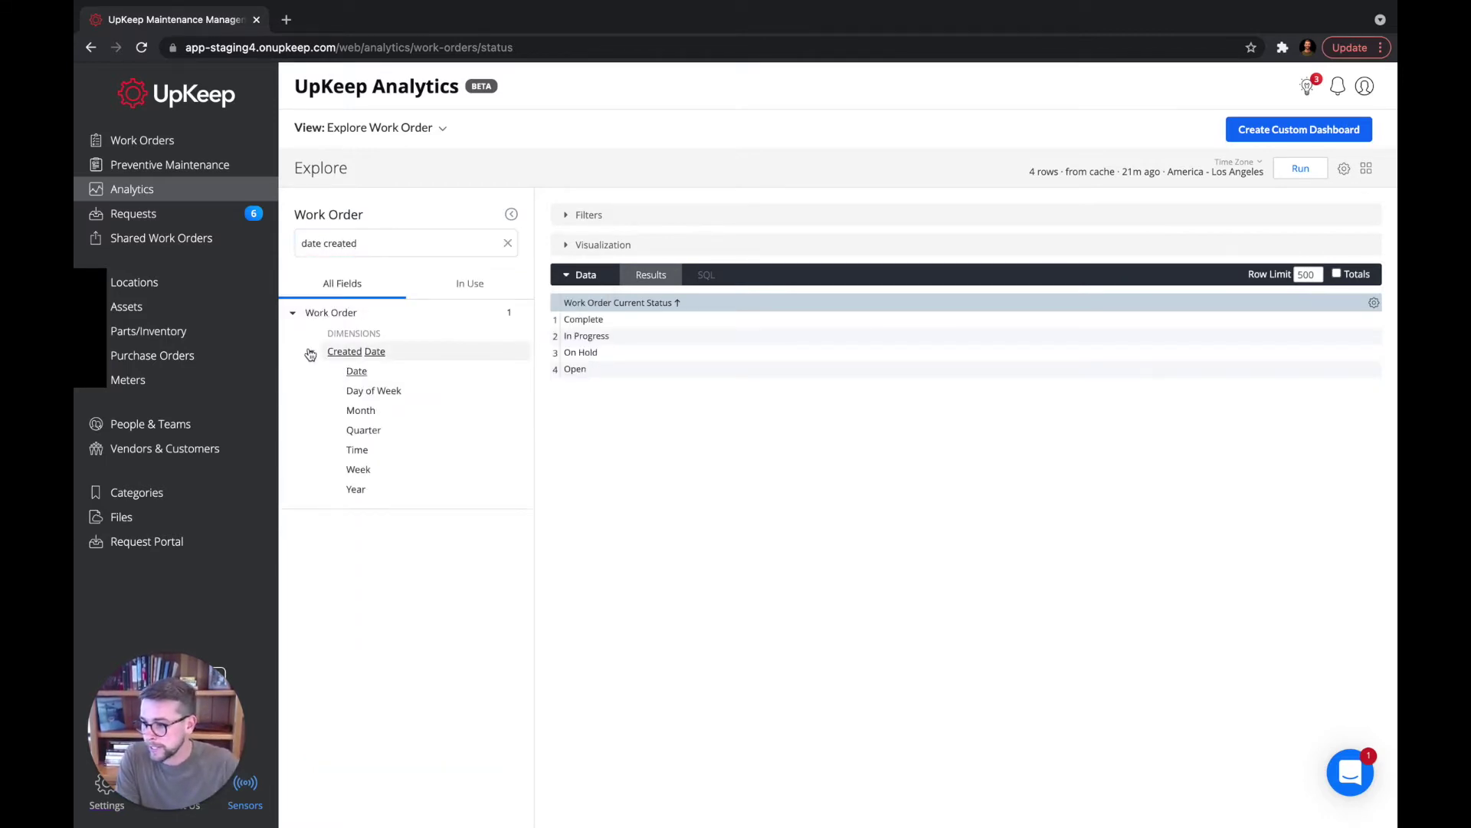
pyautogui.click(389, 430)
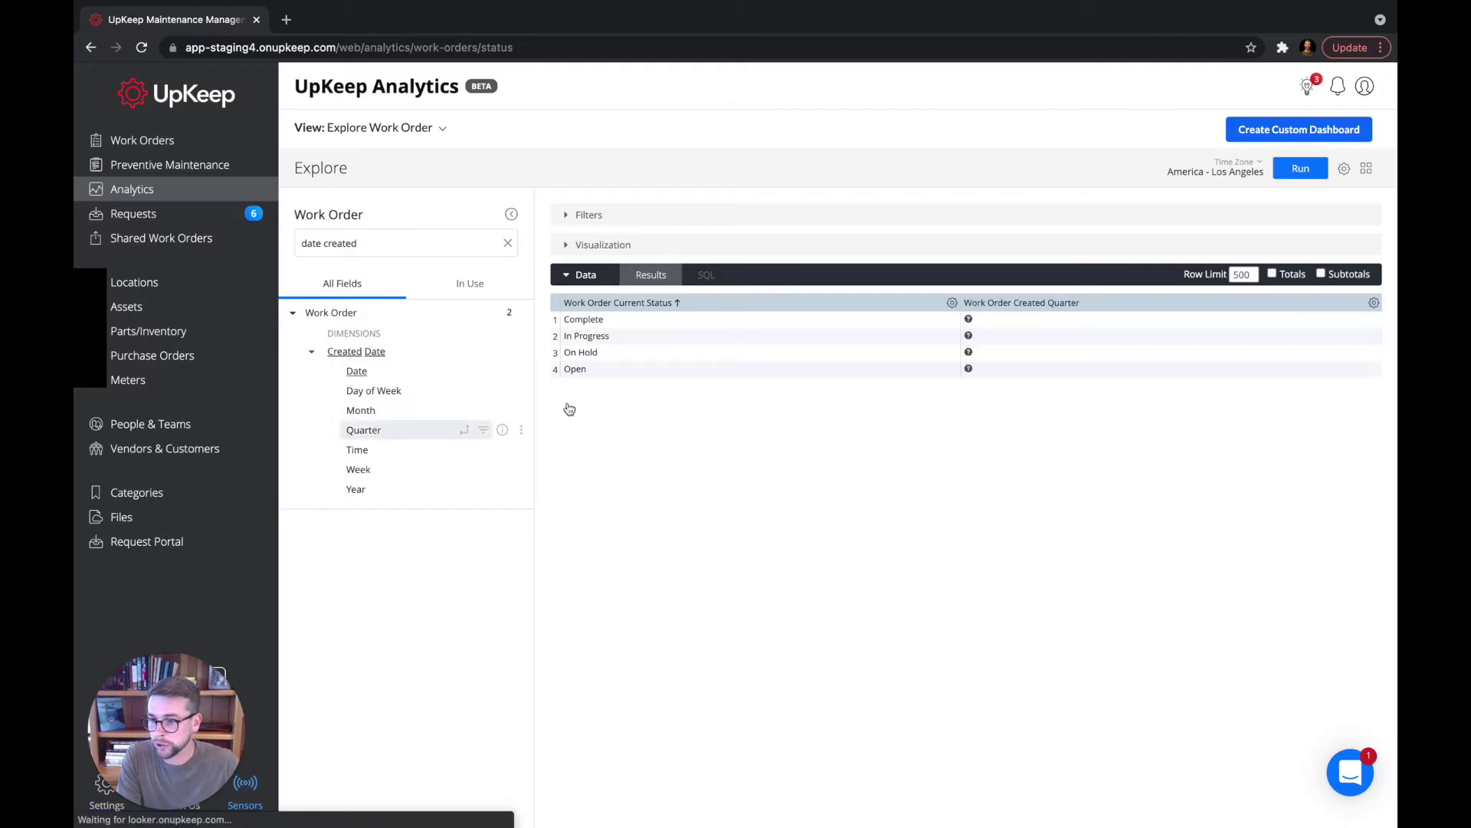
pyautogui.click(1300, 170)
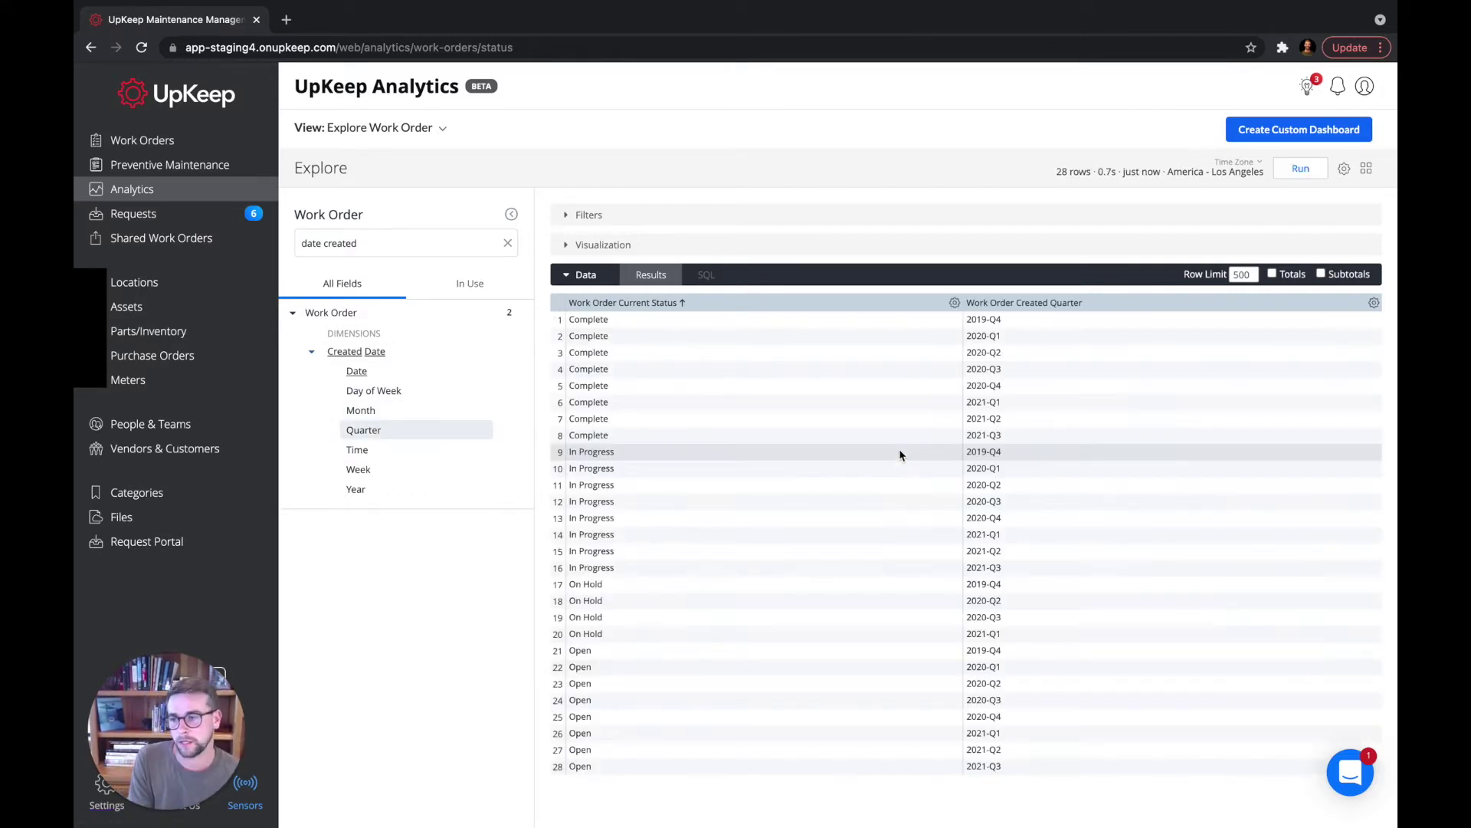
pyautogui.click(1058, 304)
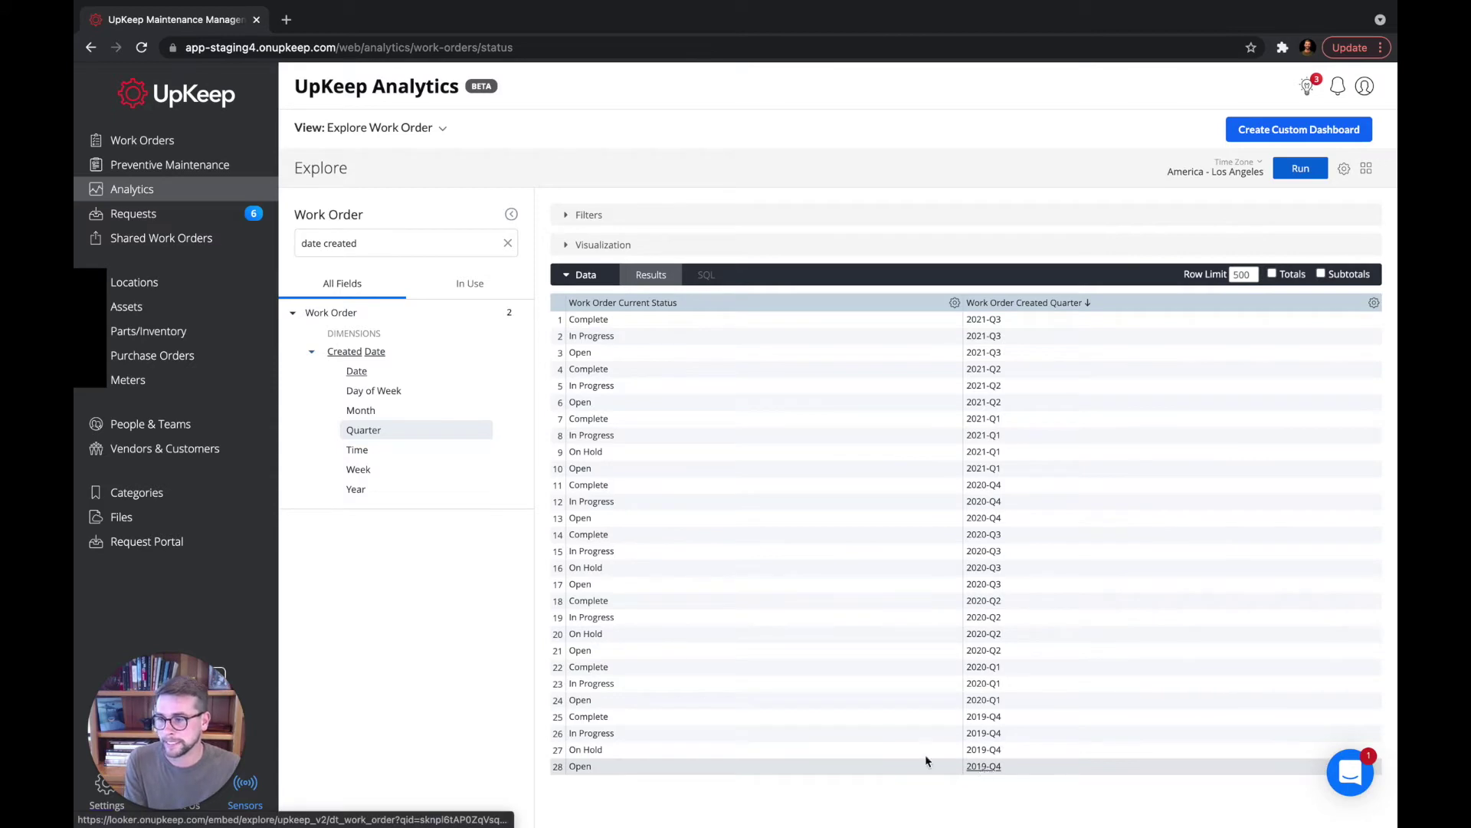
# Add the work order Count measure to the query and run it
pyautogui.click(507, 243)
pyautogui.scroll(-5, 429, 512)
pyautogui.scroll(-10, 430, 516)
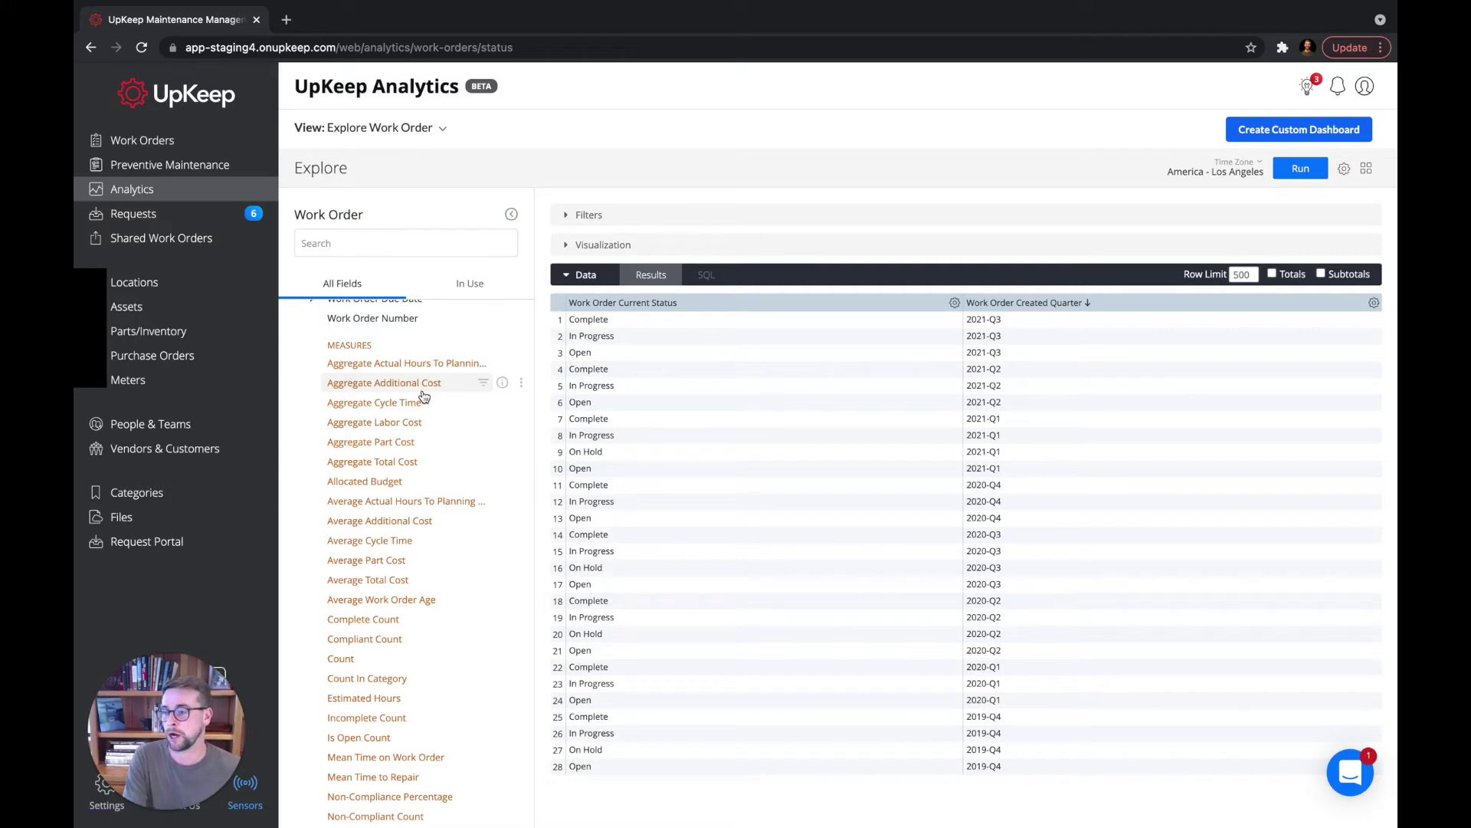
pyautogui.click(402, 242)
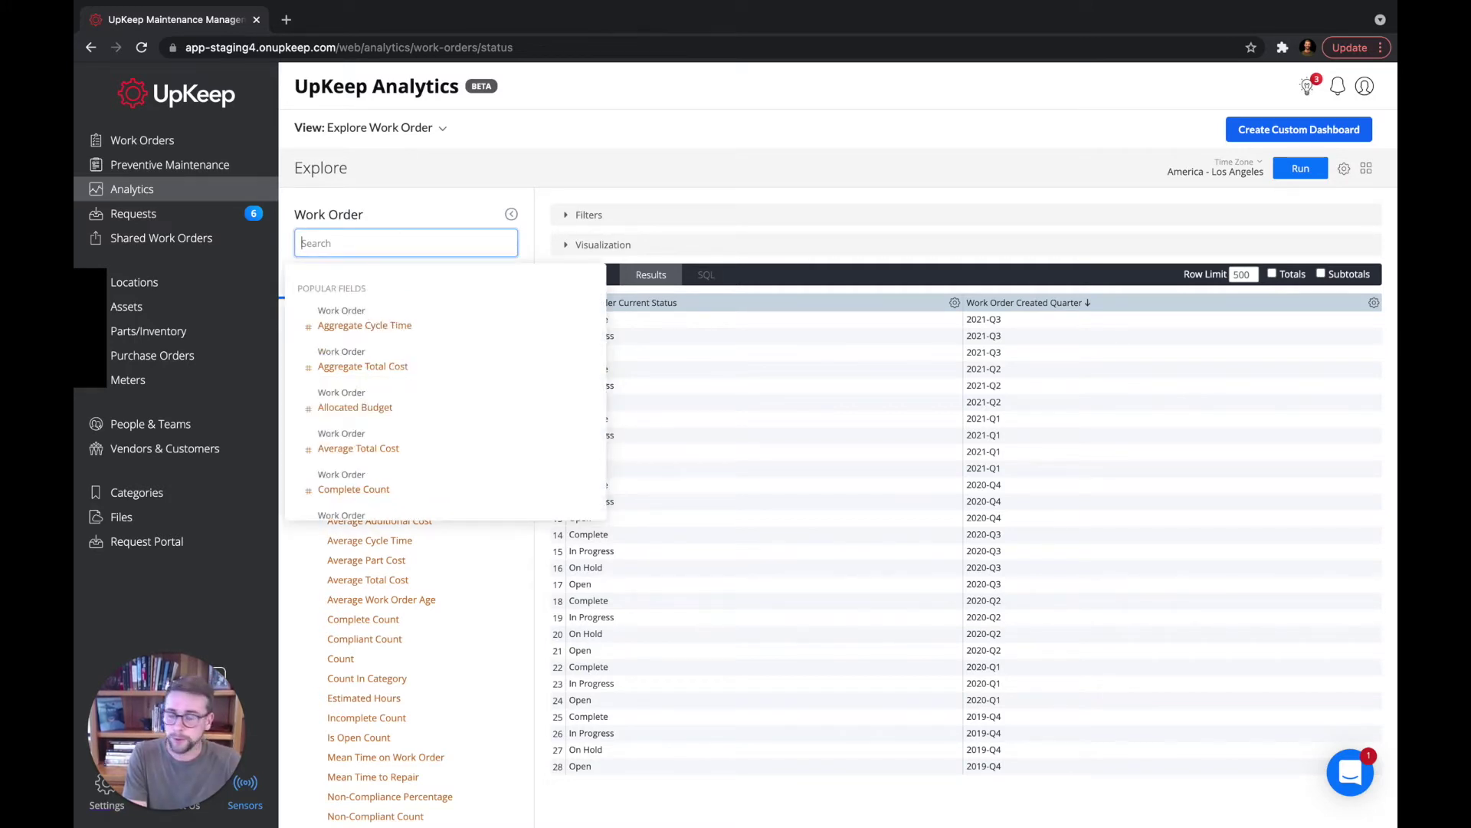
pyautogui.write('count')
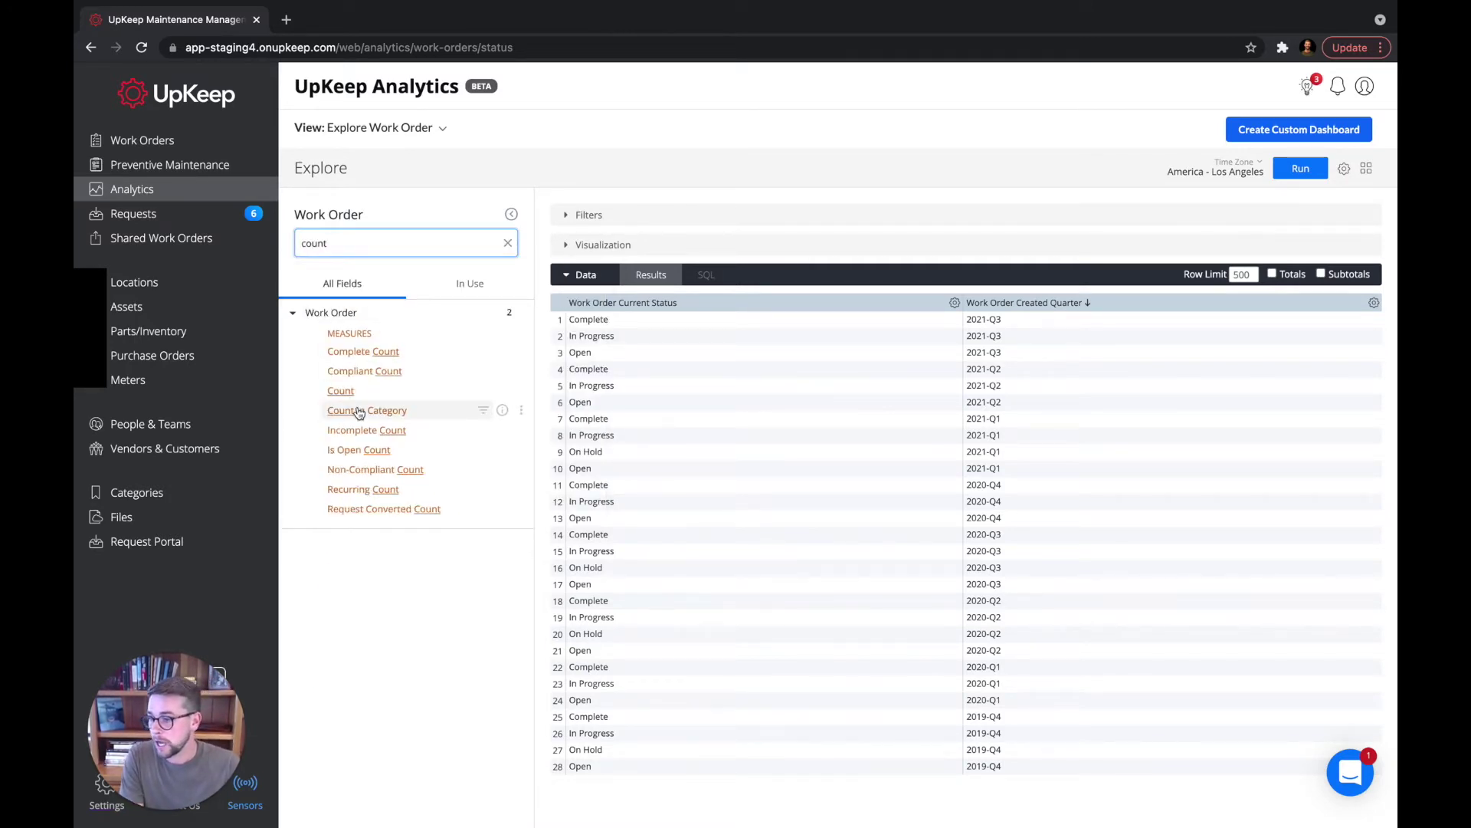
pyautogui.click(339, 391)
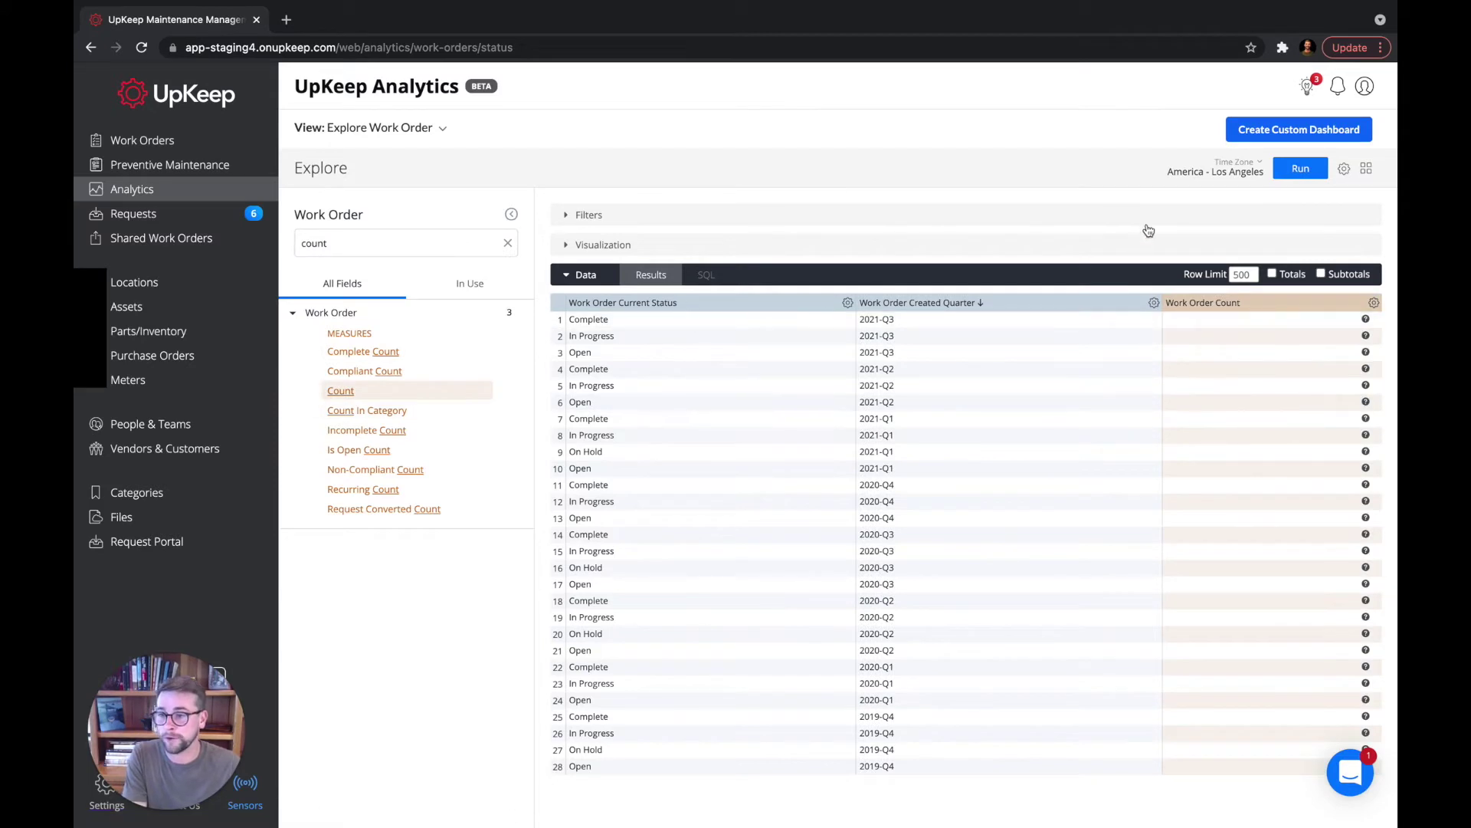
pyautogui.click(1295, 173)
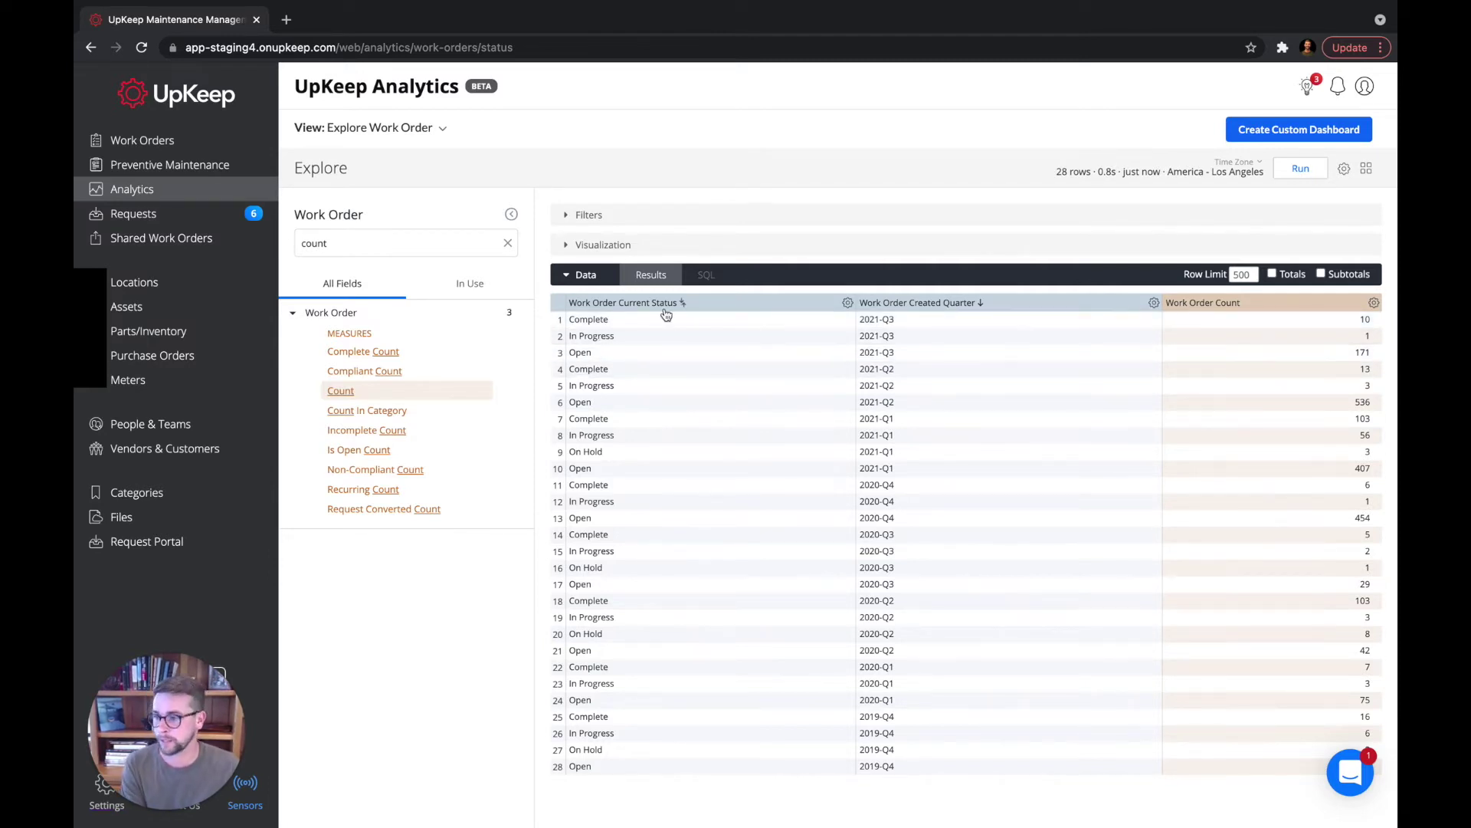
pyautogui.click(507, 243)
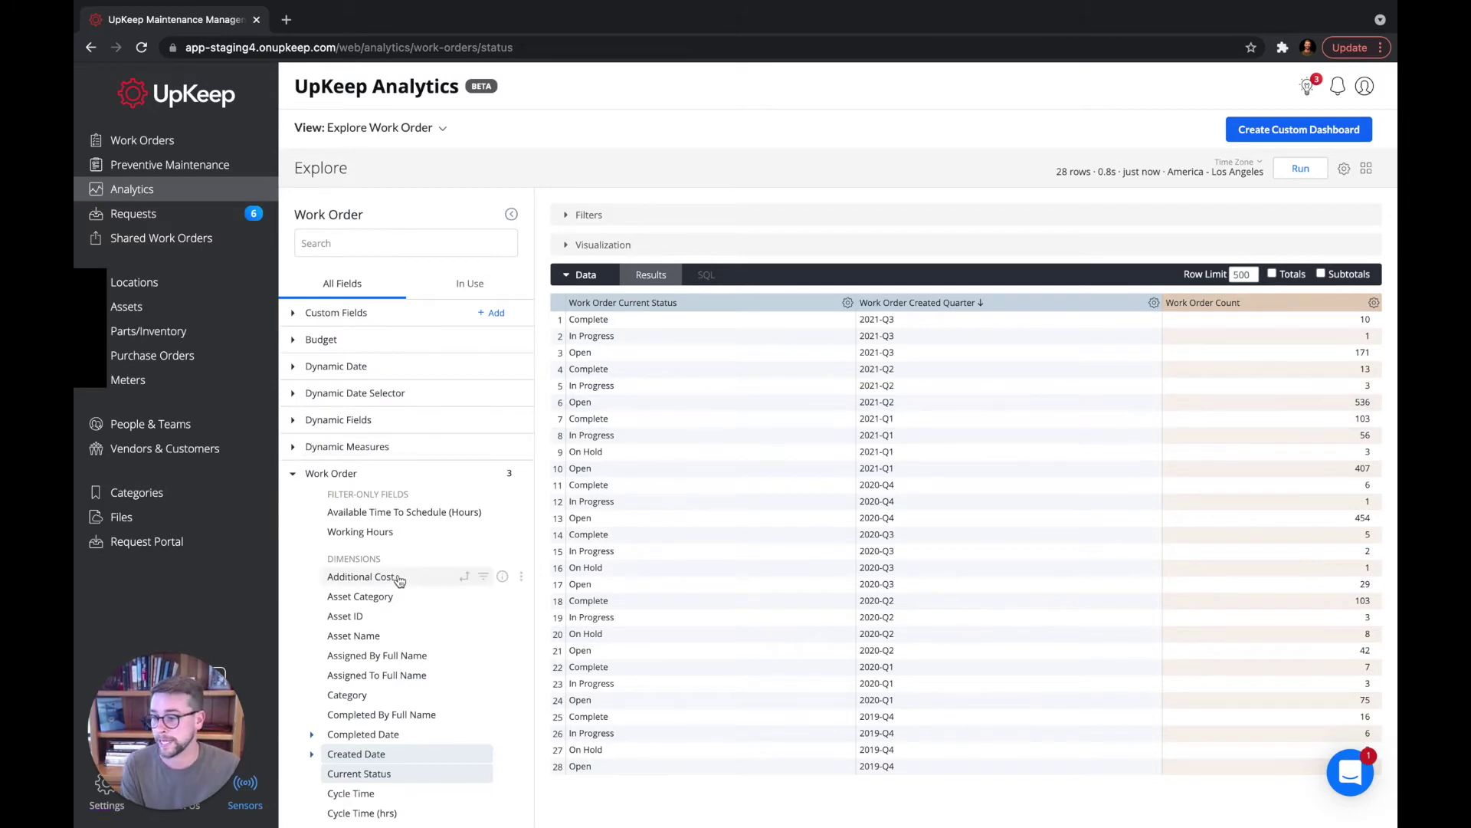
pyautogui.scroll(-2, 398, 574)
pyautogui.scroll(-12, 392, 571)
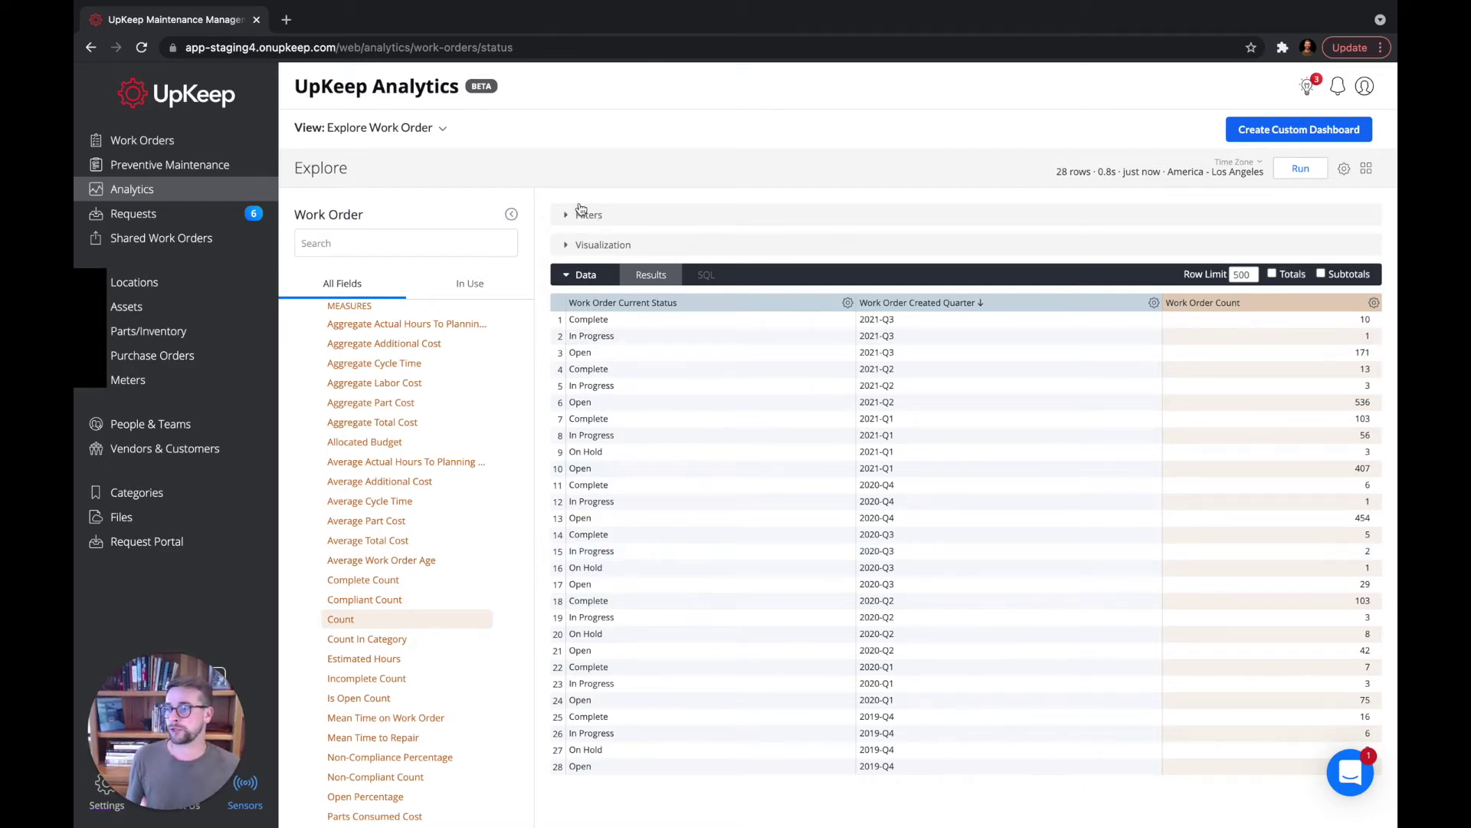
# Try to switch from the work order exploration to the Status Report dashboard
pyautogui.click(389, 130)
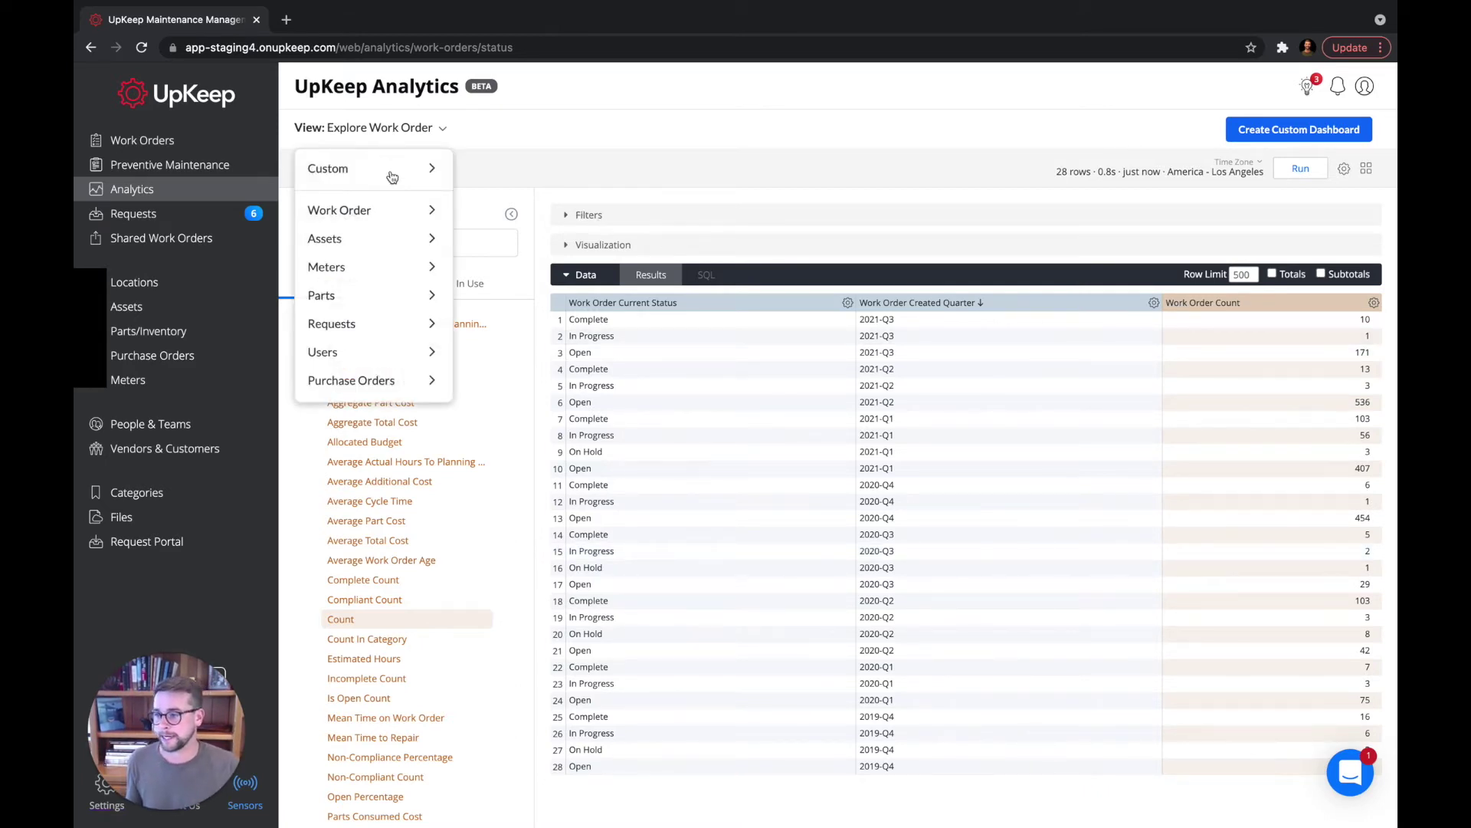
pyautogui.moveTo(420, 208)
pyautogui.click(467, 206)
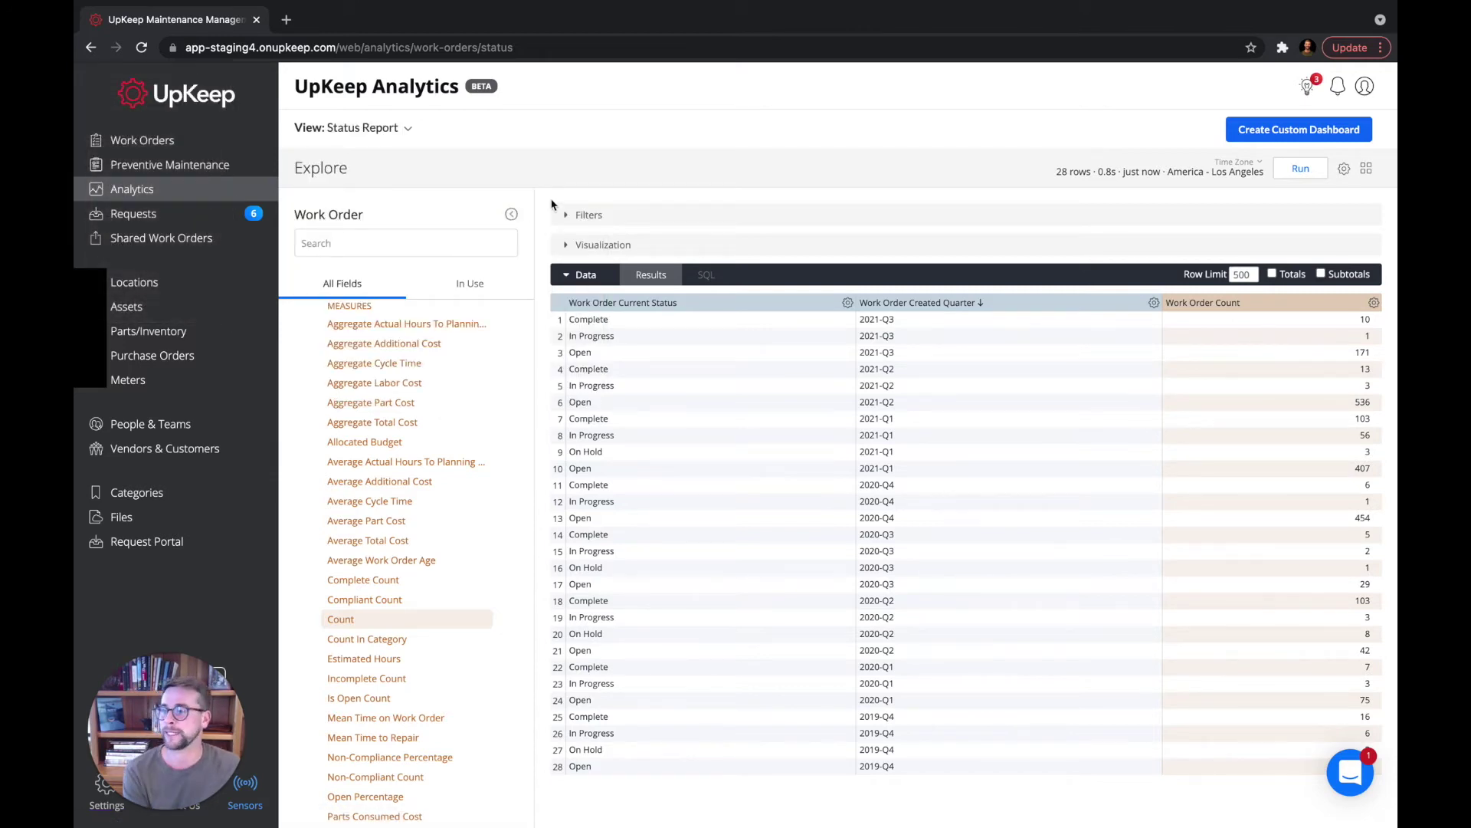
# Open the Work Order Analysis dashboard and start an exploration from its Grouped by Priority chart
pyautogui.click(385, 141)
pyautogui.moveTo(425, 210)
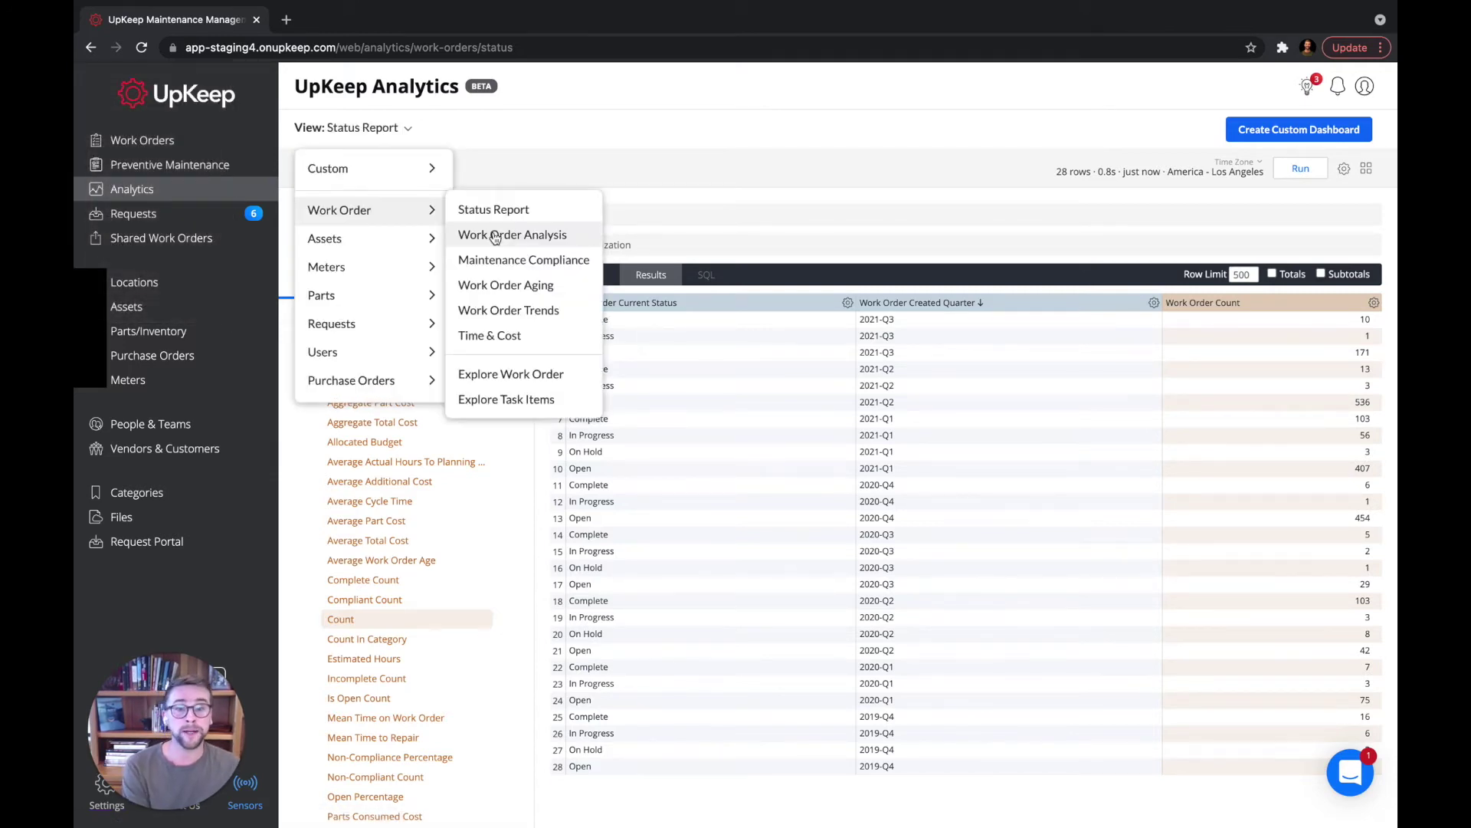
pyautogui.click(495, 236)
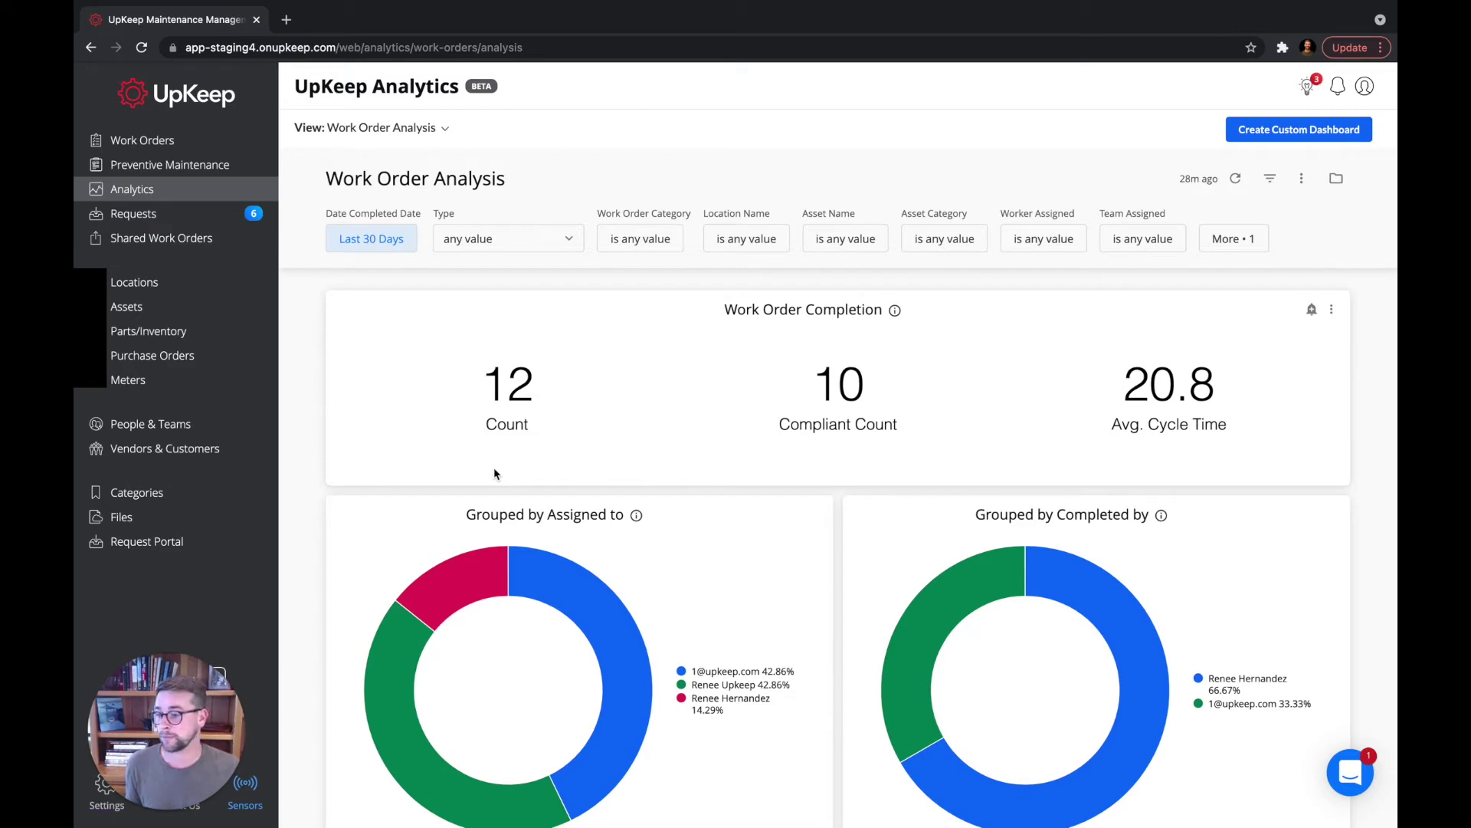
pyautogui.scroll(-6, 495, 473)
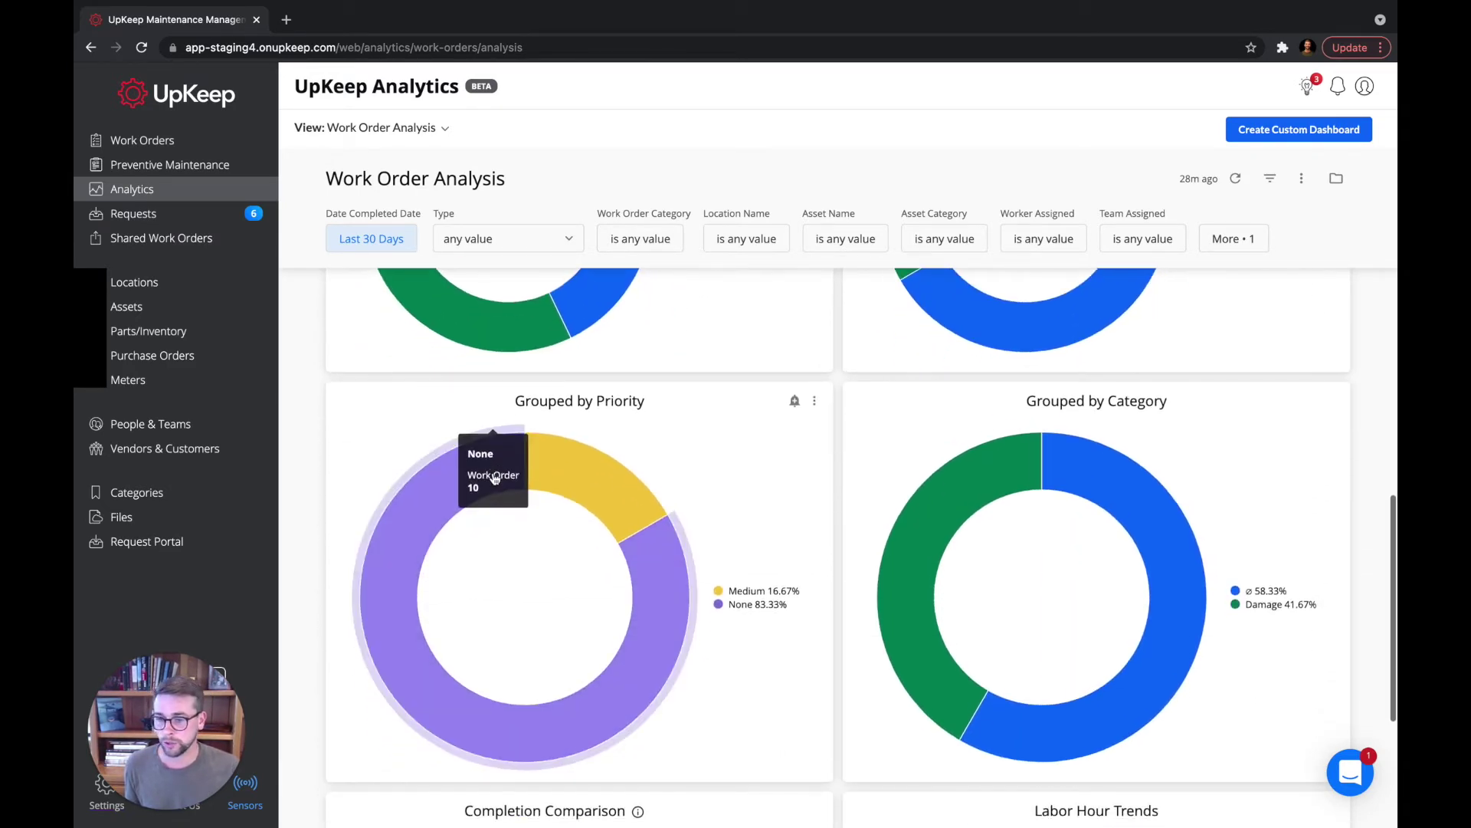
pyautogui.click(822, 408)
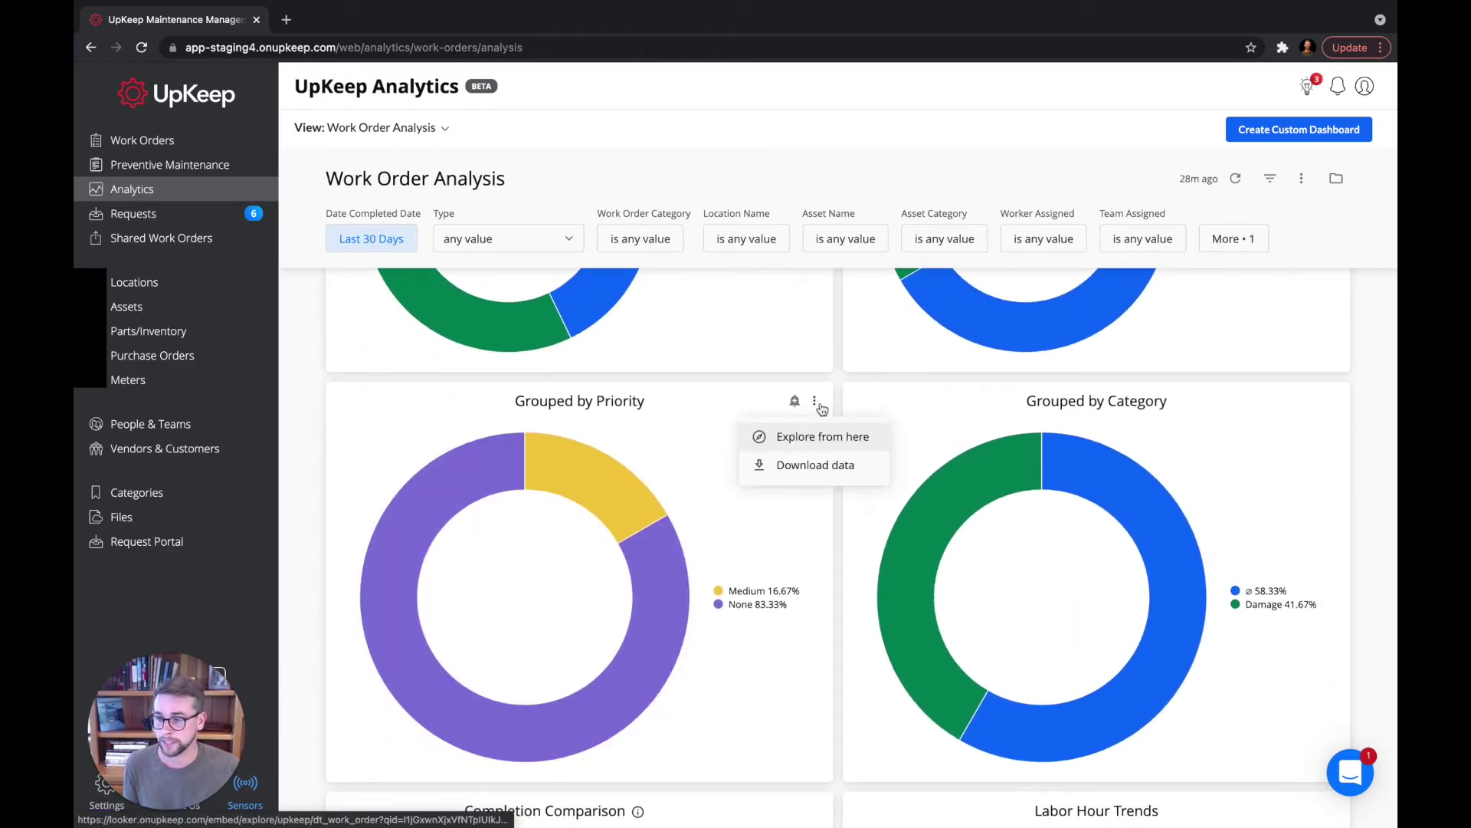
pyautogui.click(818, 435)
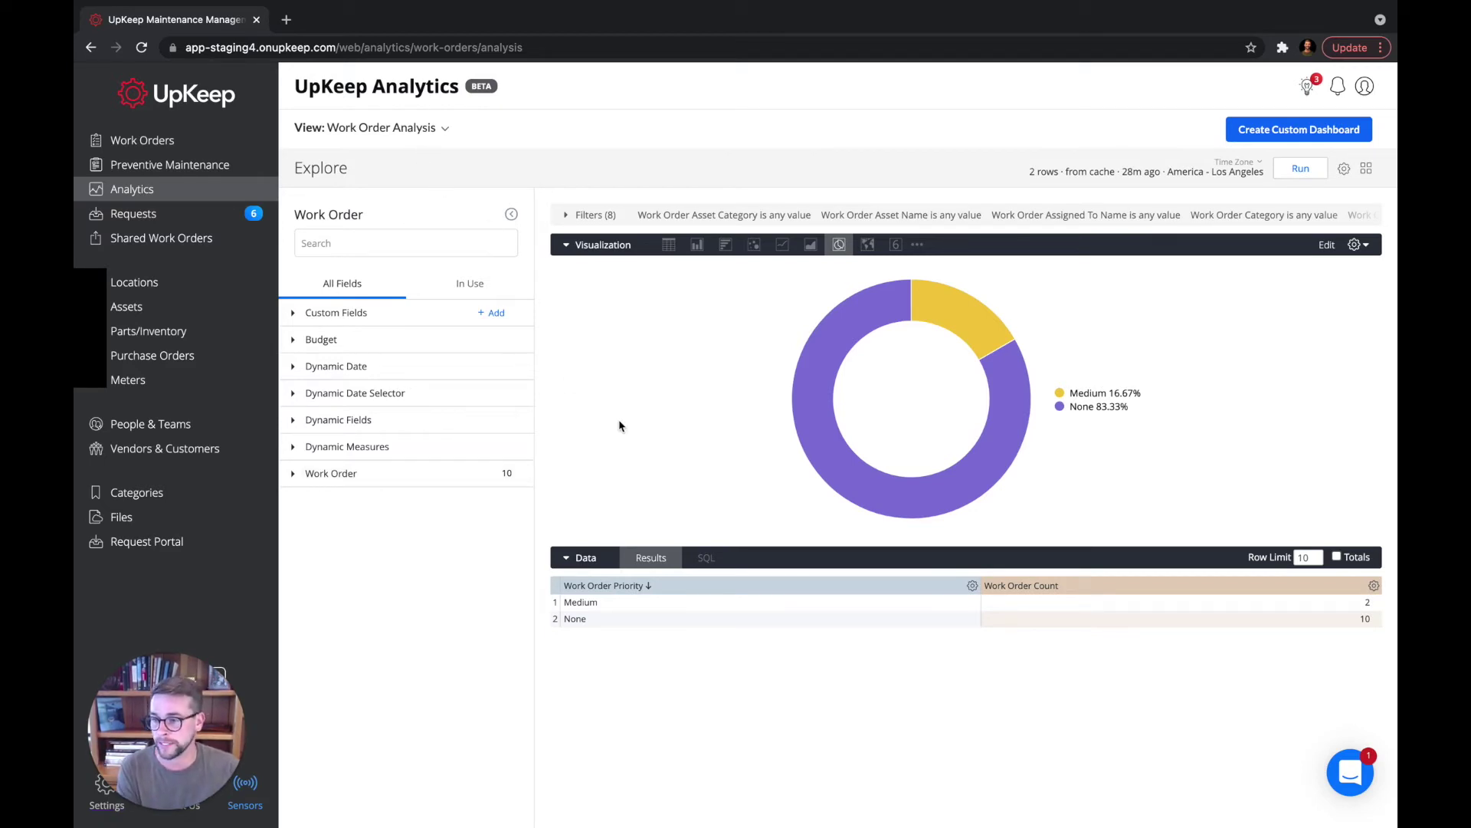
# Remove all filters from the work order priority query and run it again
pyautogui.click(565, 217)
pyautogui.click(1156, 247)
pyautogui.click(1156, 248)
pyautogui.click(1156, 249)
pyautogui.click(1156, 248)
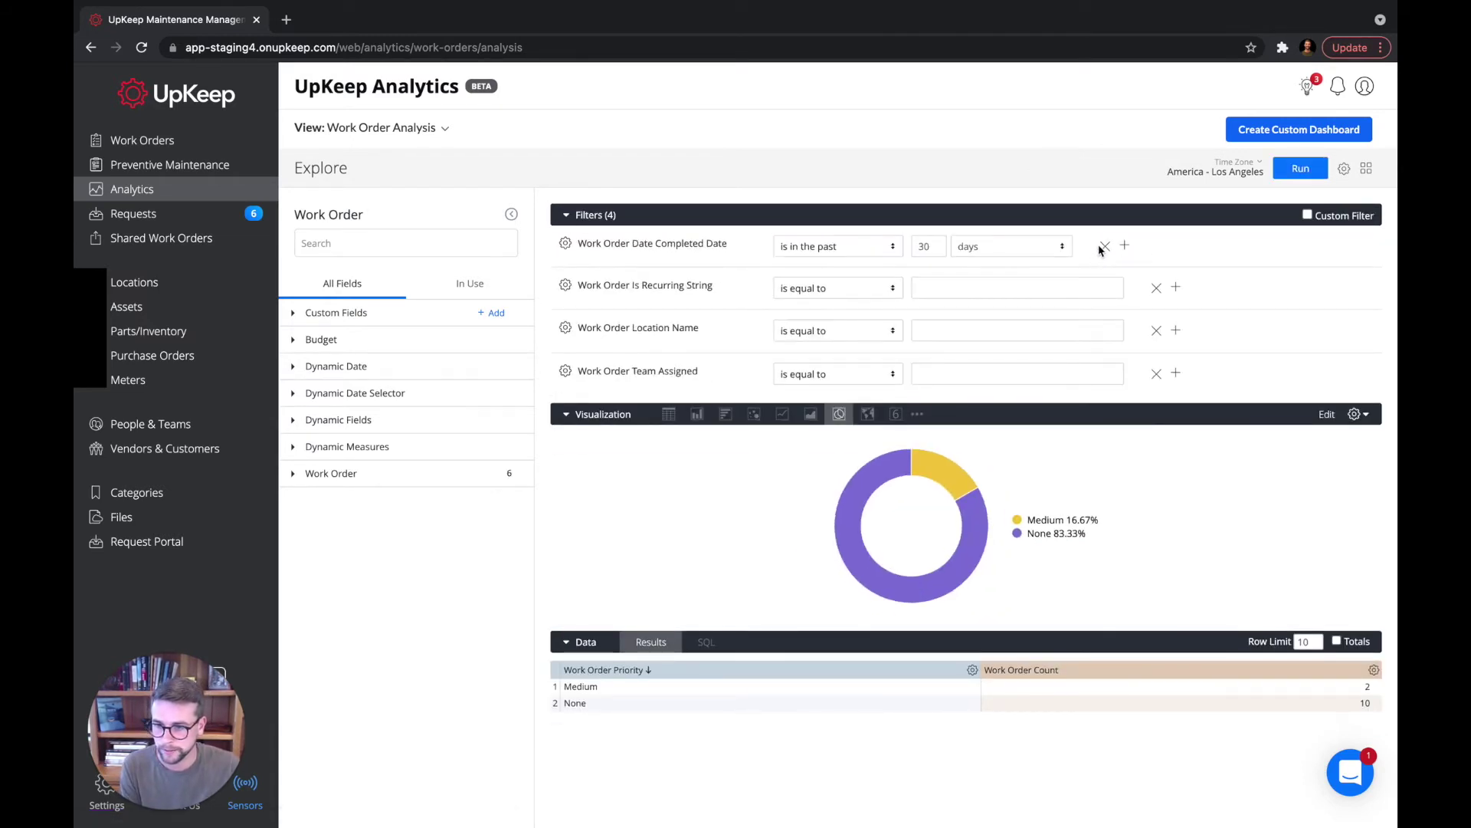
pyautogui.click(1104, 247)
pyautogui.click(1133, 247)
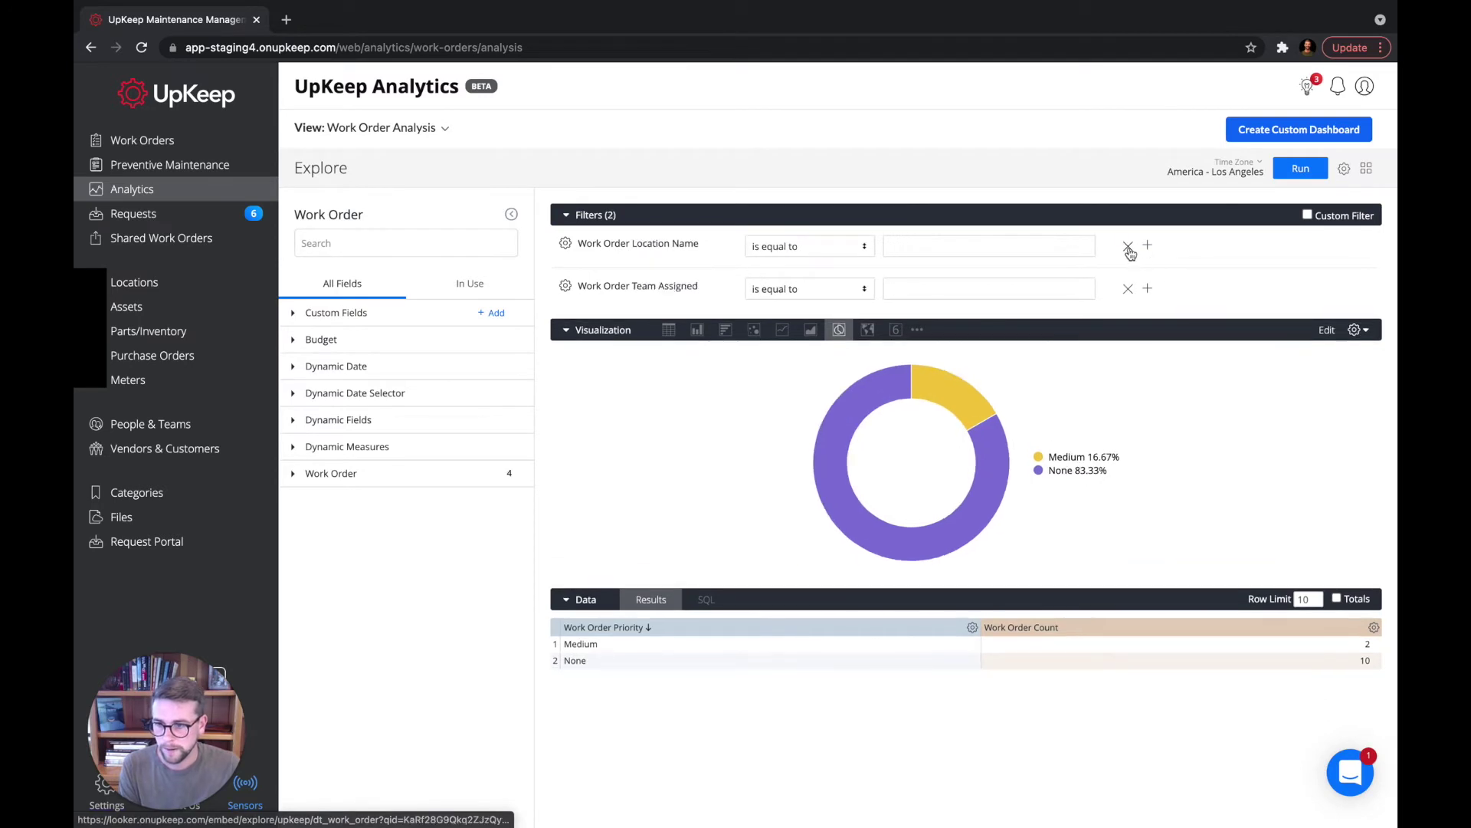
pyautogui.click(1129, 247)
pyautogui.click(1127, 246)
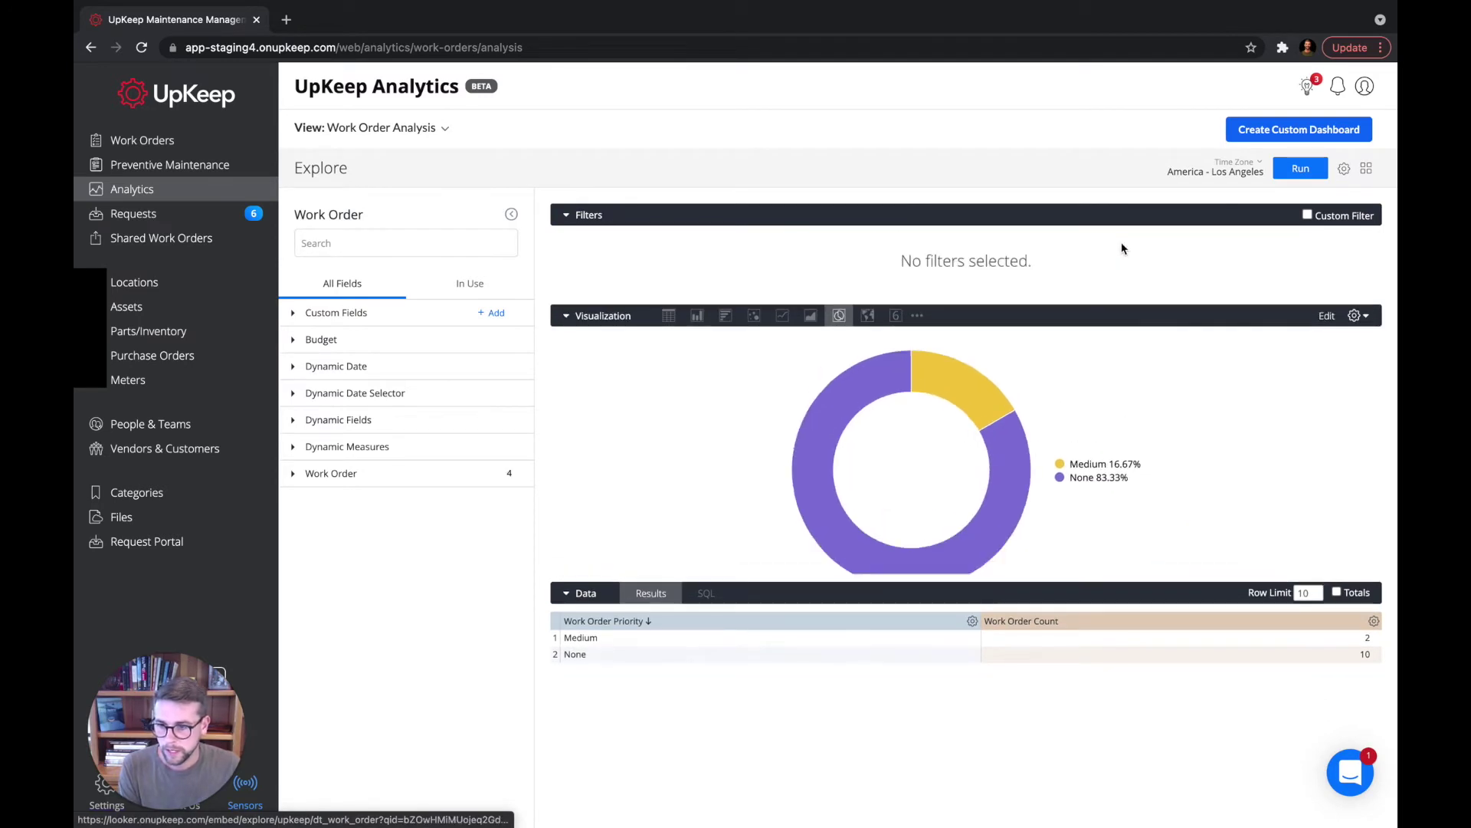
pyautogui.click(1300, 170)
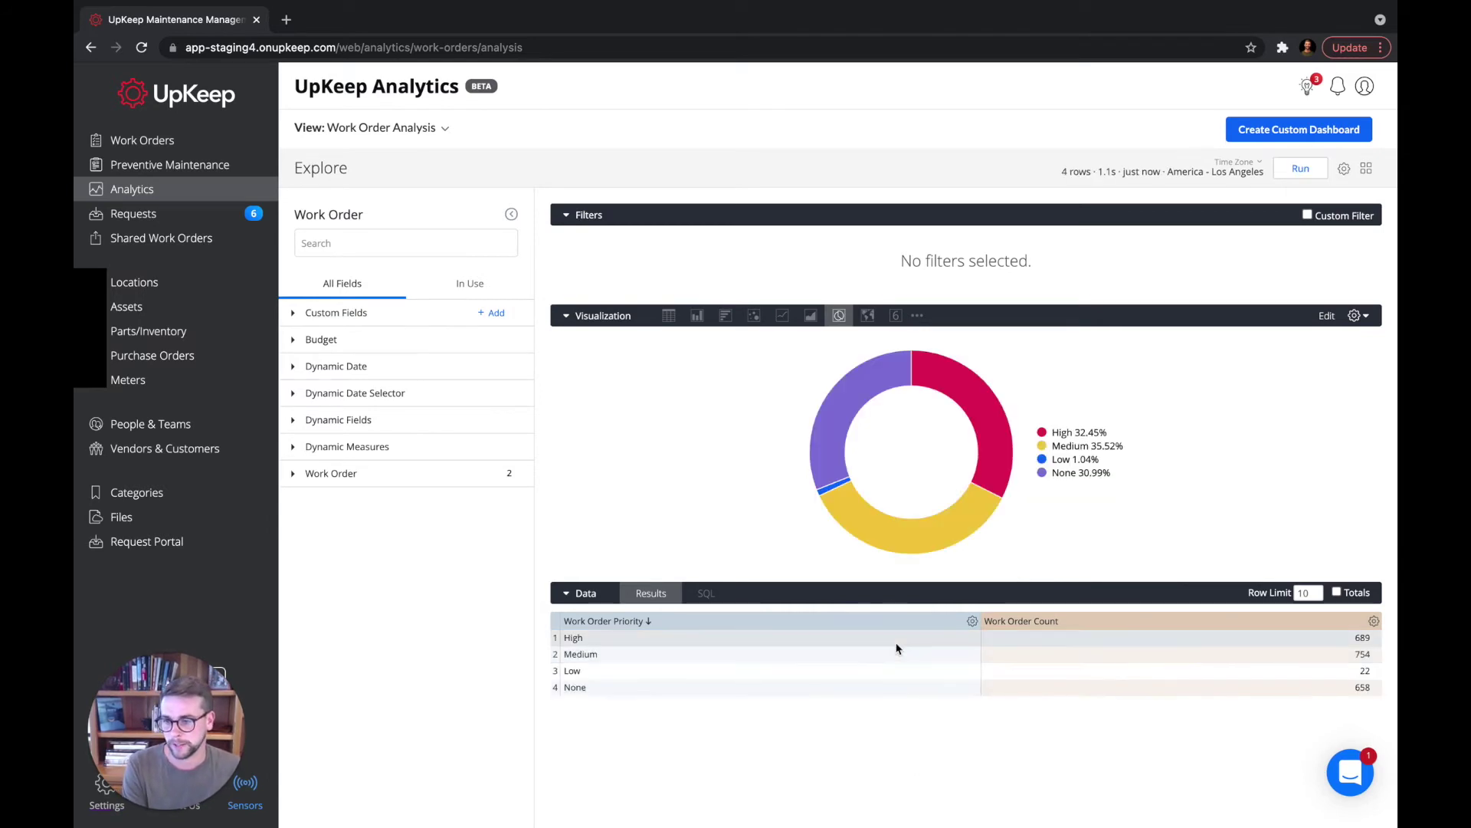
# Find the work order date created fields and add a filter on the Created At Date
pyautogui.moveTo(986, 440)
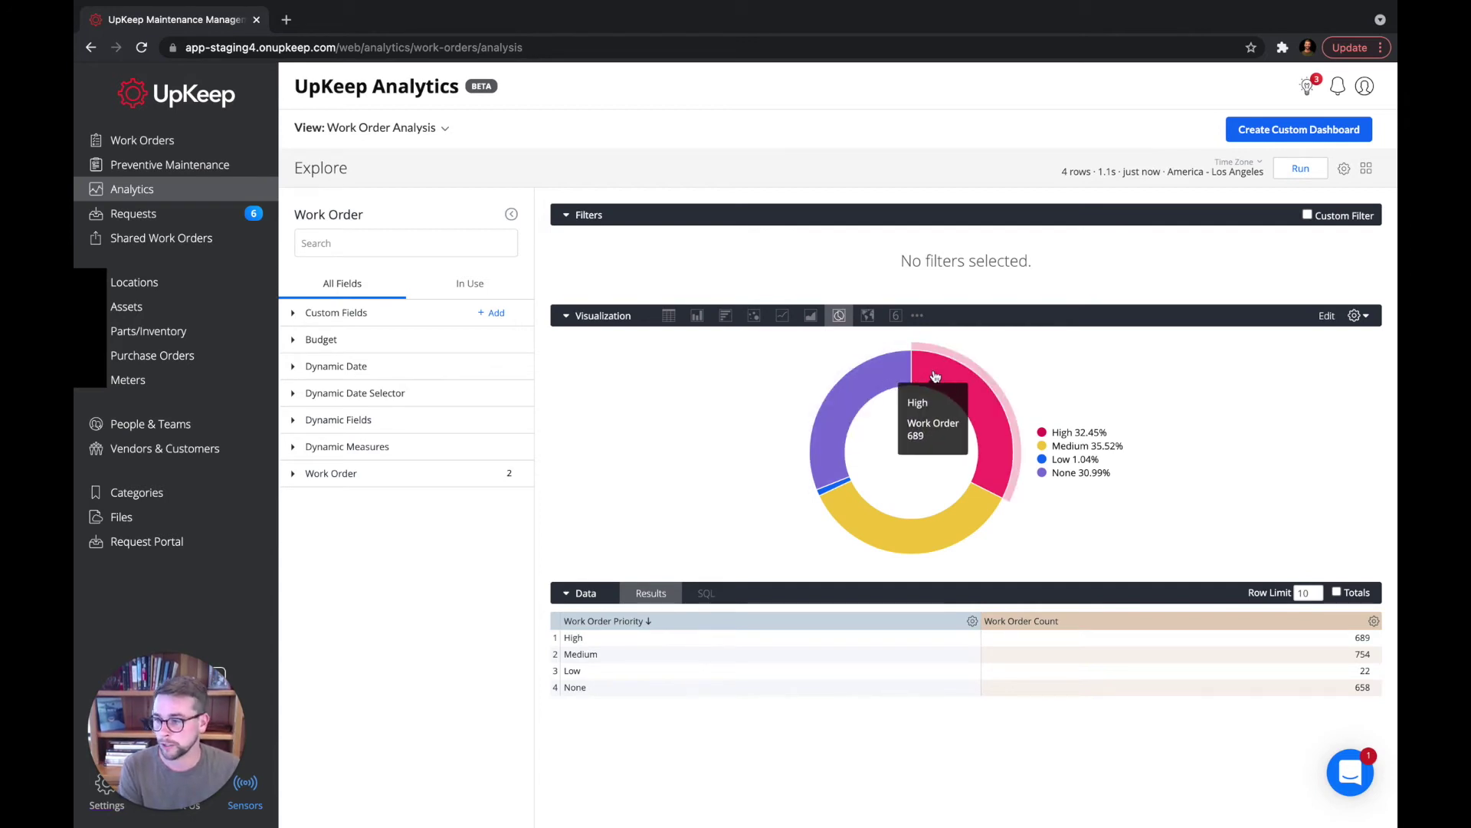
pyautogui.click(421, 251)
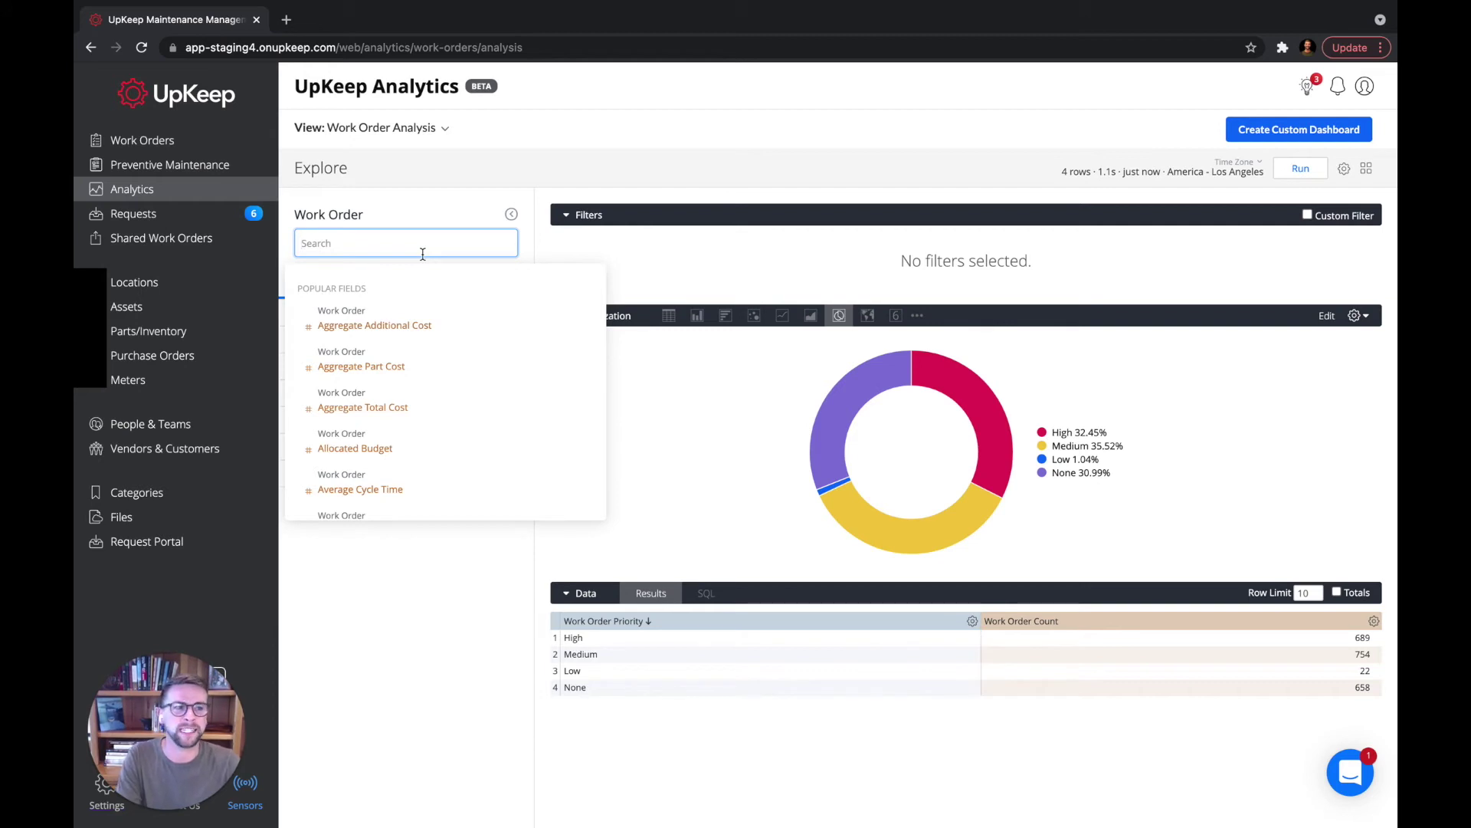
pyautogui.write('date created')
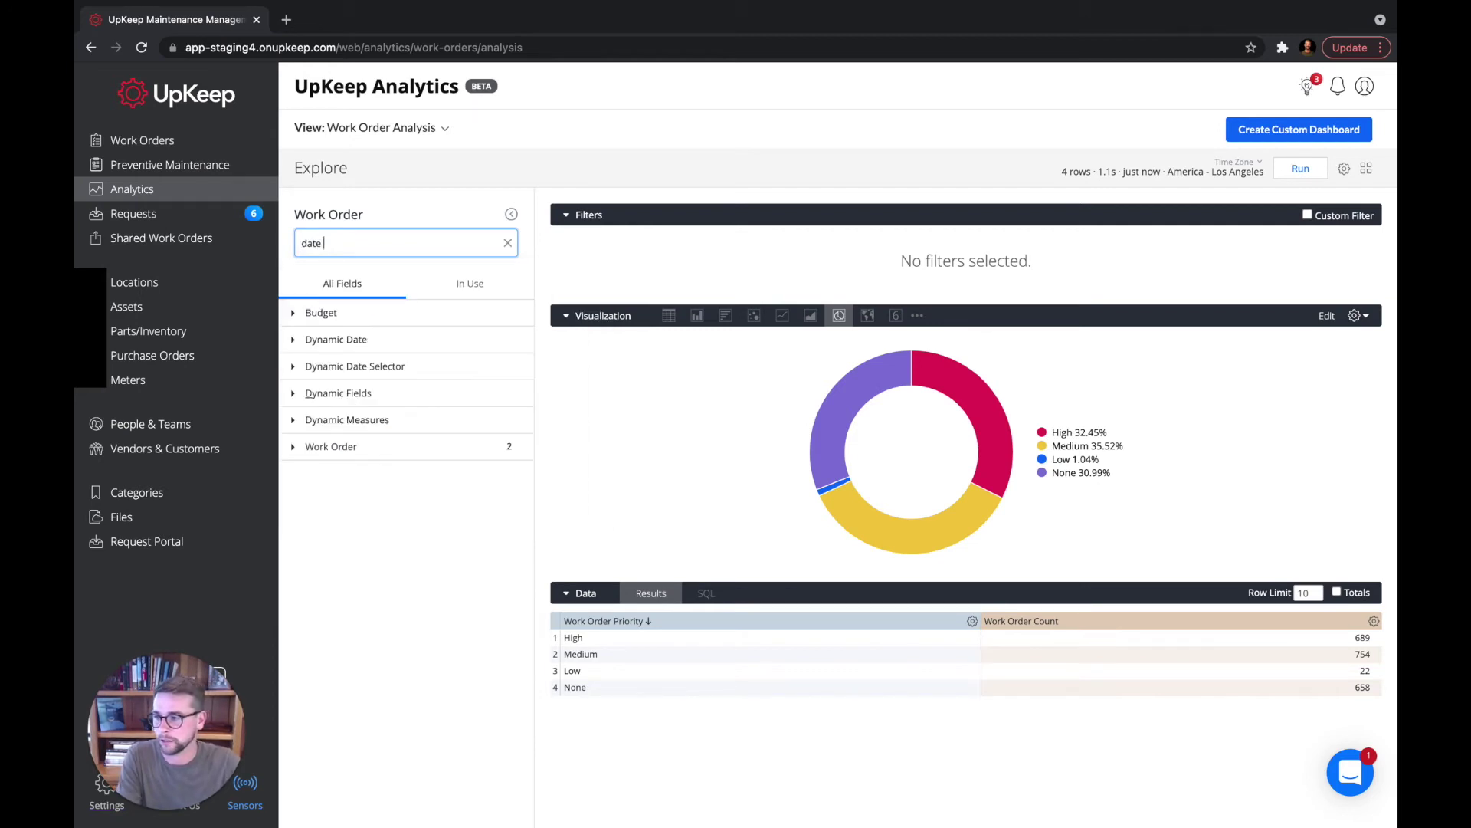
pyautogui.click(312, 352)
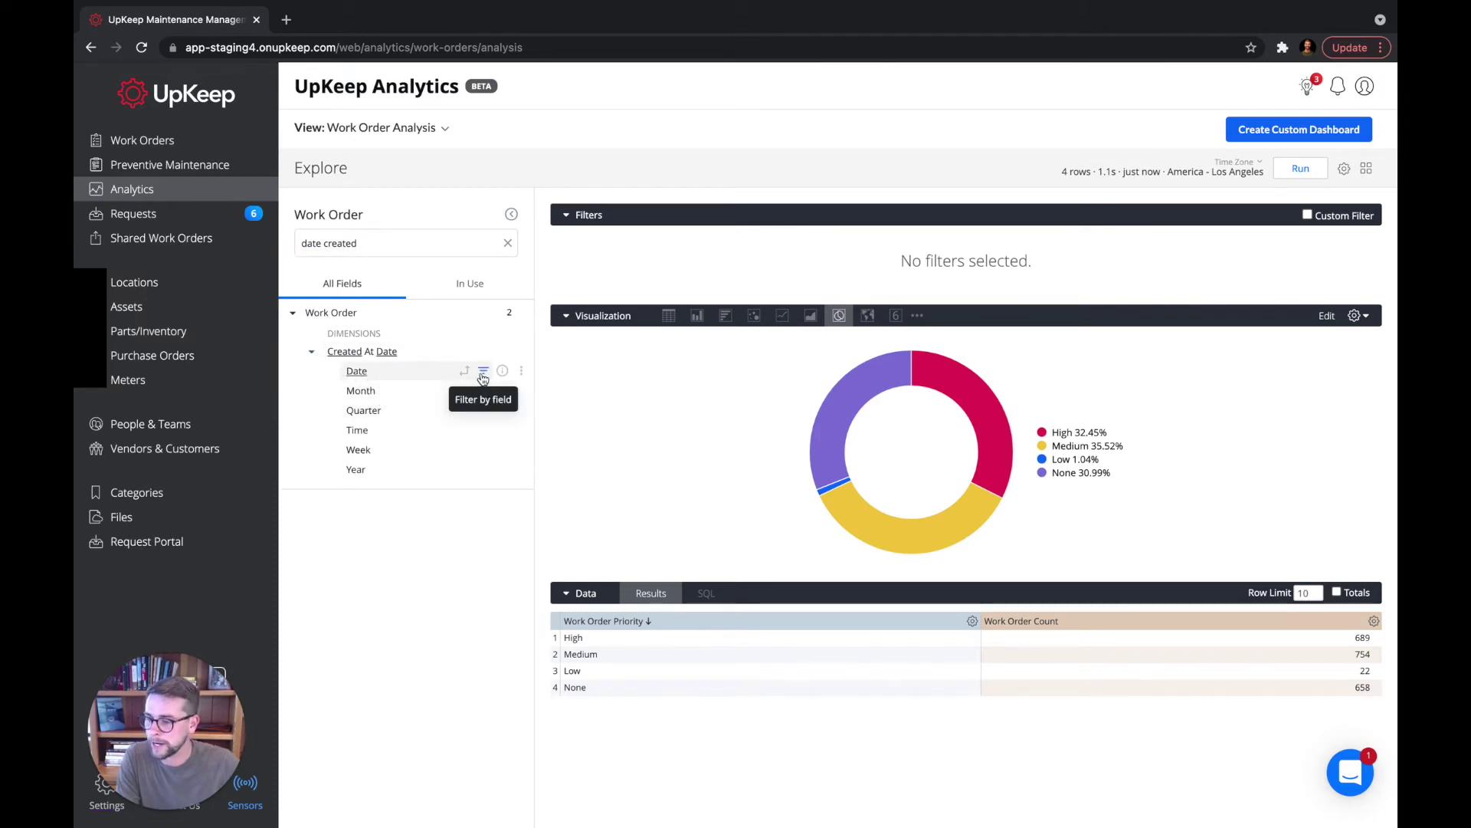
pyautogui.click(483, 372)
# Set the Created At Date filter to the past 1 years and run the priority query
pyautogui.click(897, 246)
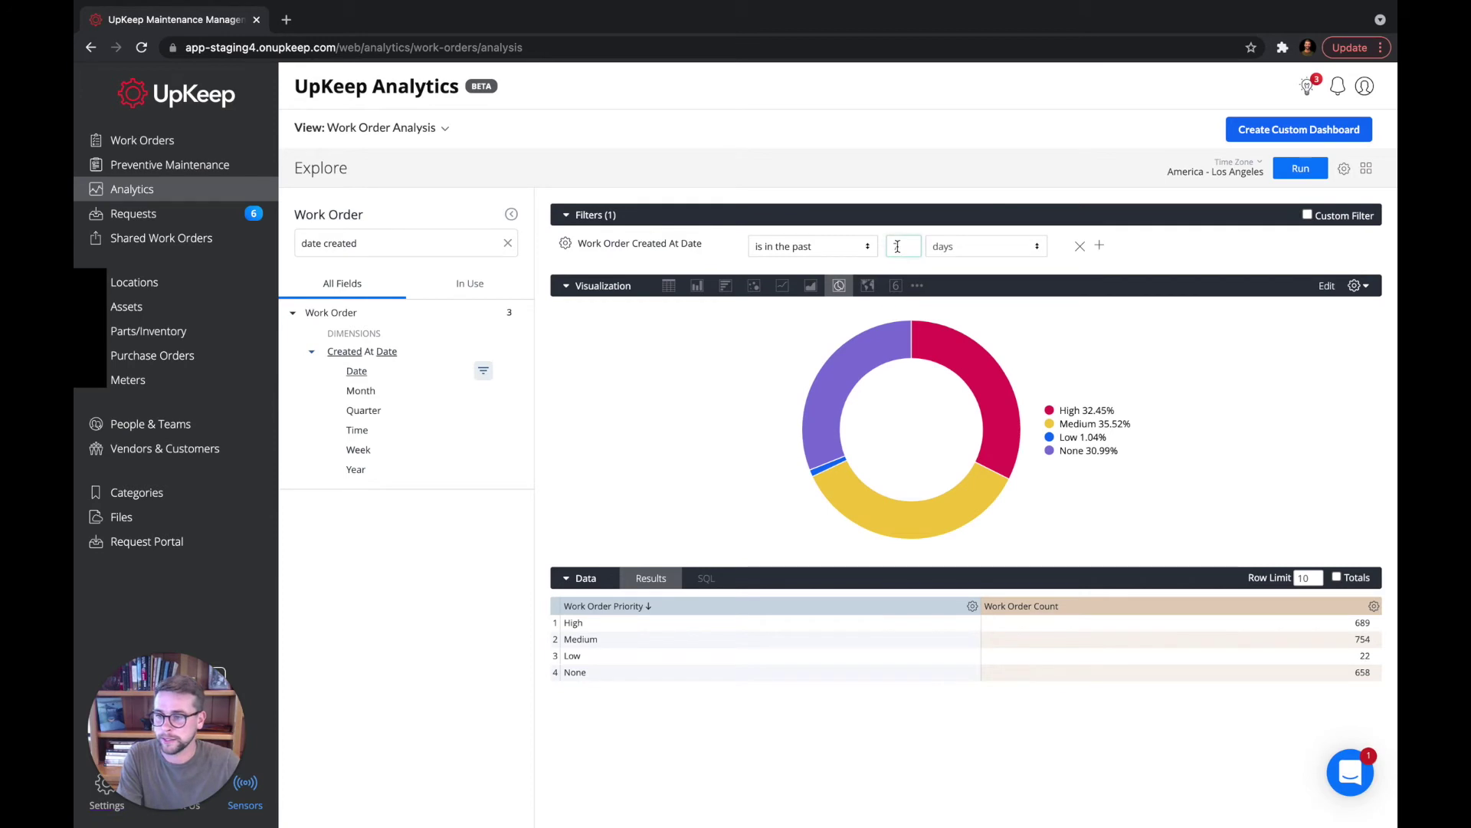
pyautogui.press('BackSpace')
pyautogui.write('1')
pyautogui.click(954, 246)
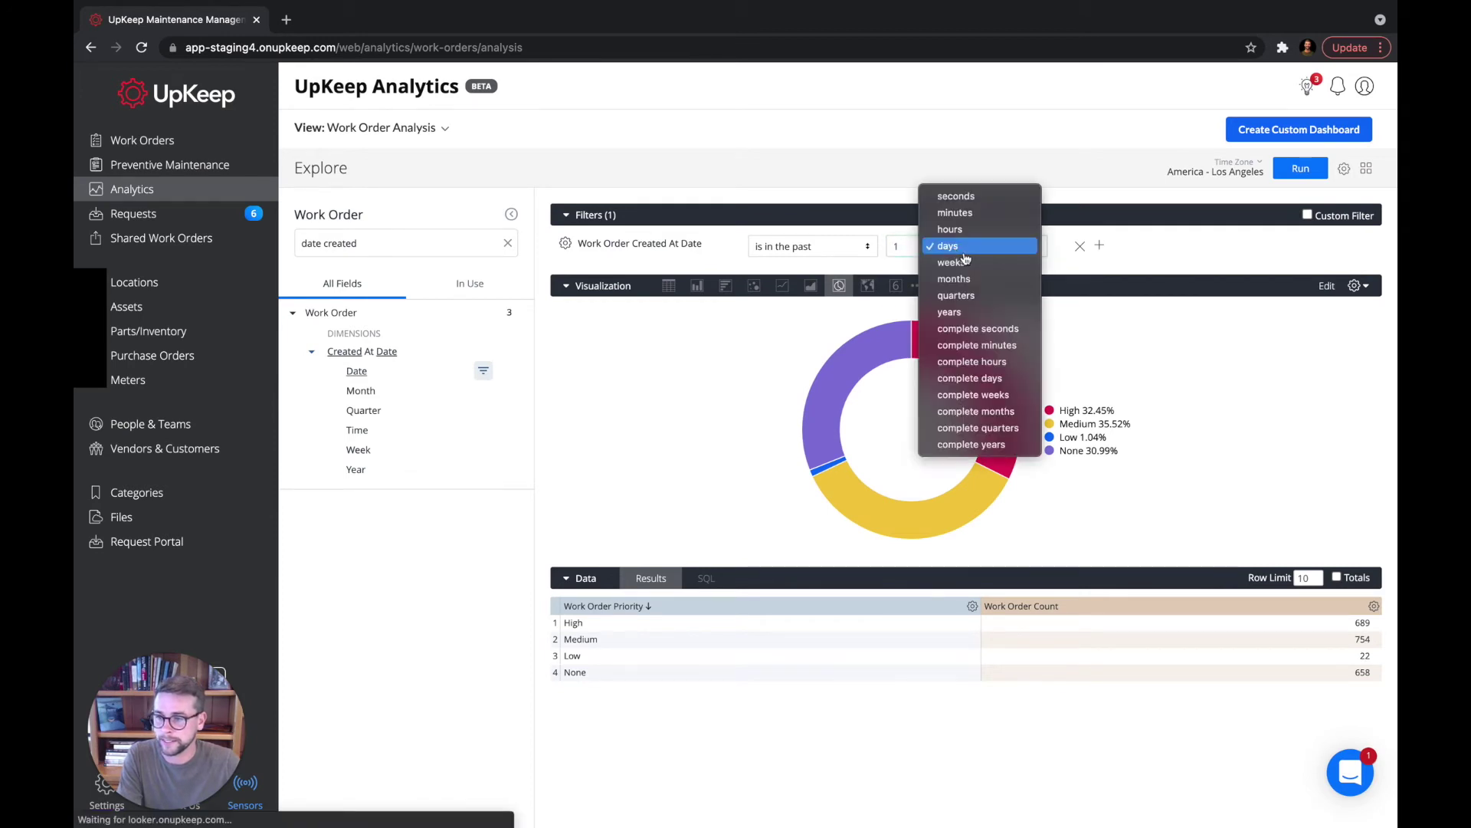
pyautogui.click(977, 312)
pyautogui.click(1303, 170)
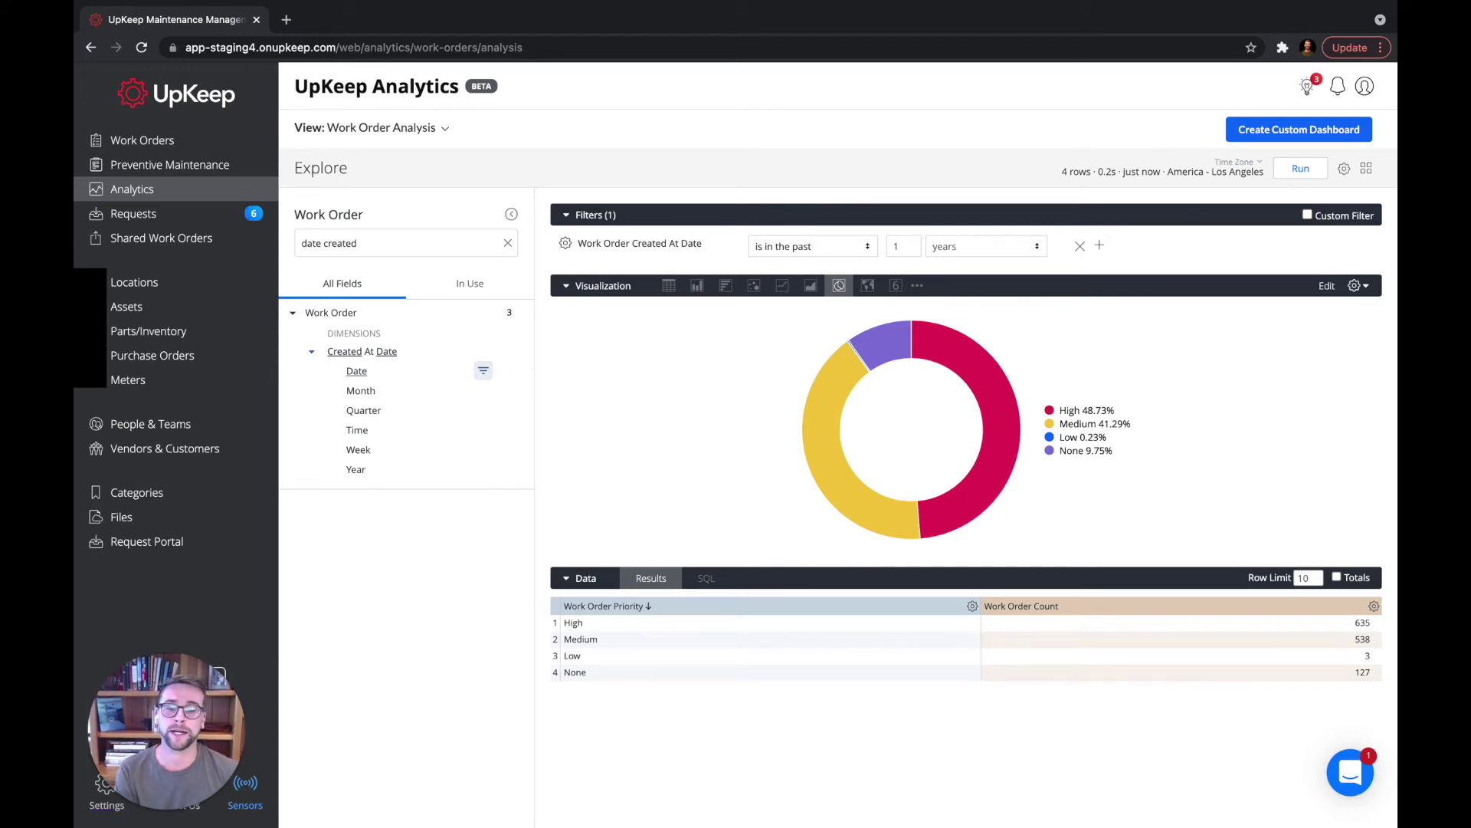
# Switch to the Status Report dashboard and create a custom dashboard named Demo Dashboard 1
pyautogui.click(433, 128)
pyautogui.click(644, 249)
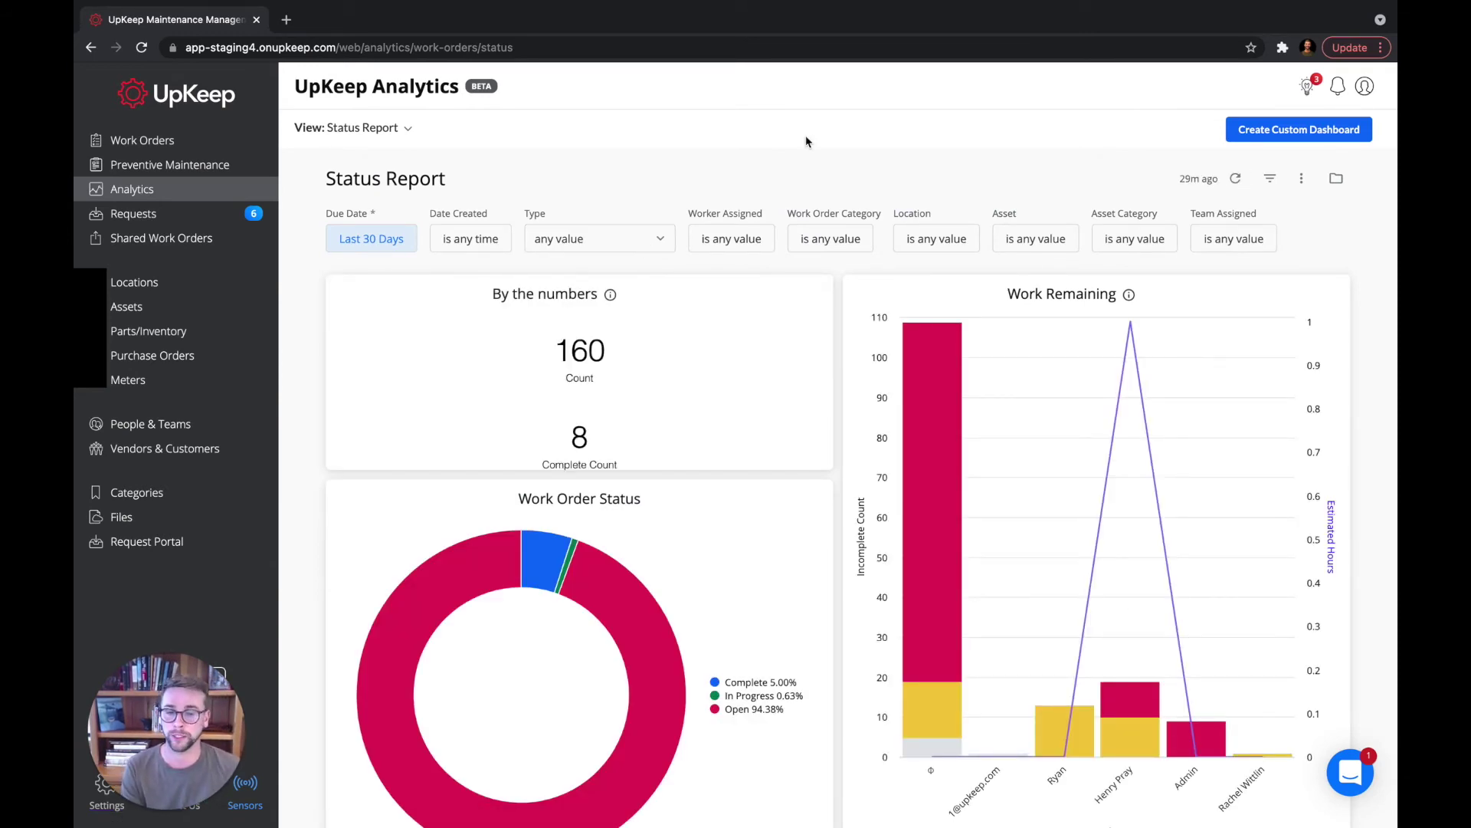
pyautogui.click(1265, 131)
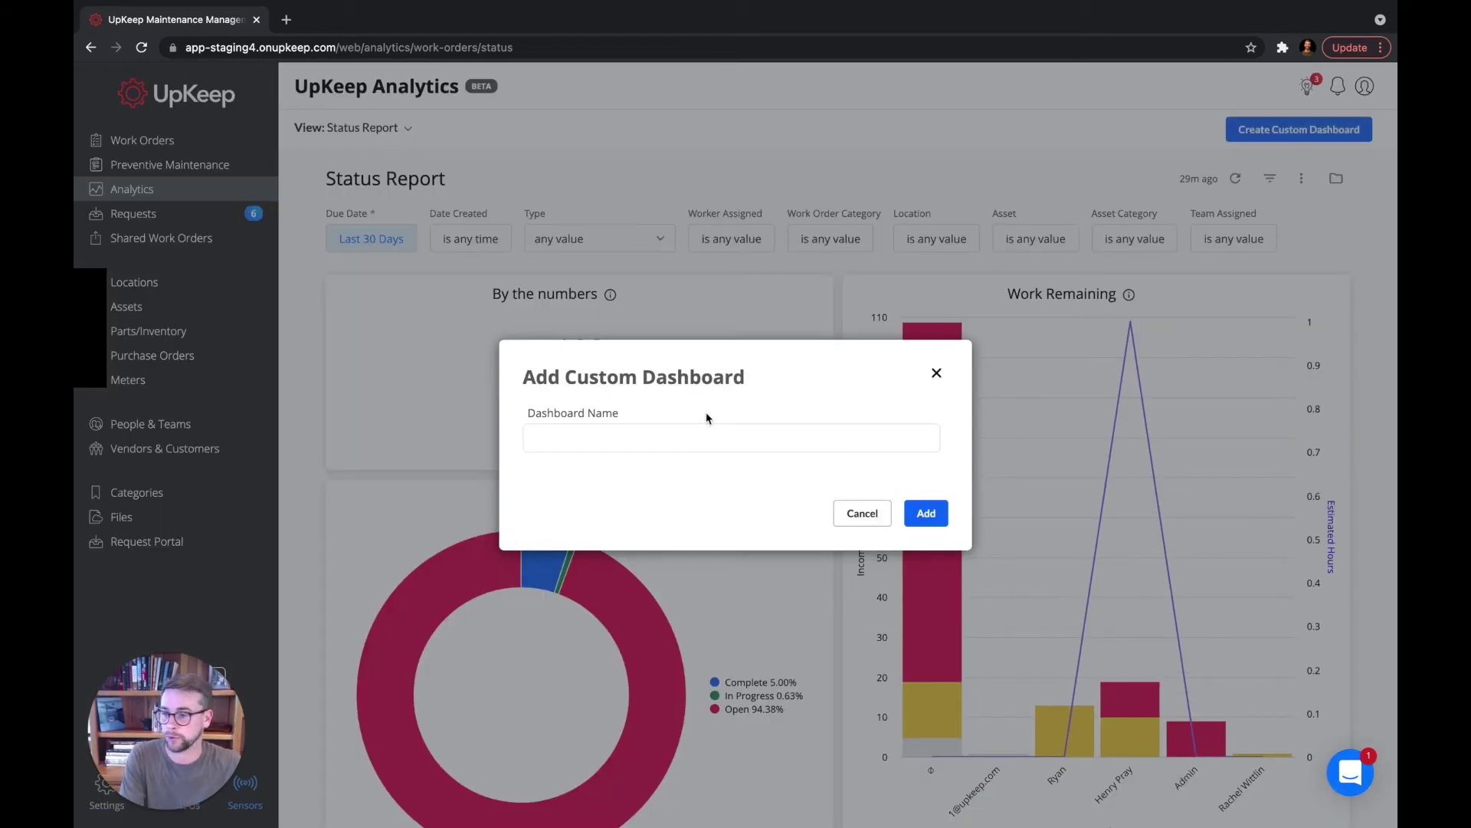
pyautogui.click(724, 434)
pyautogui.write('Demo Dashboard 1')
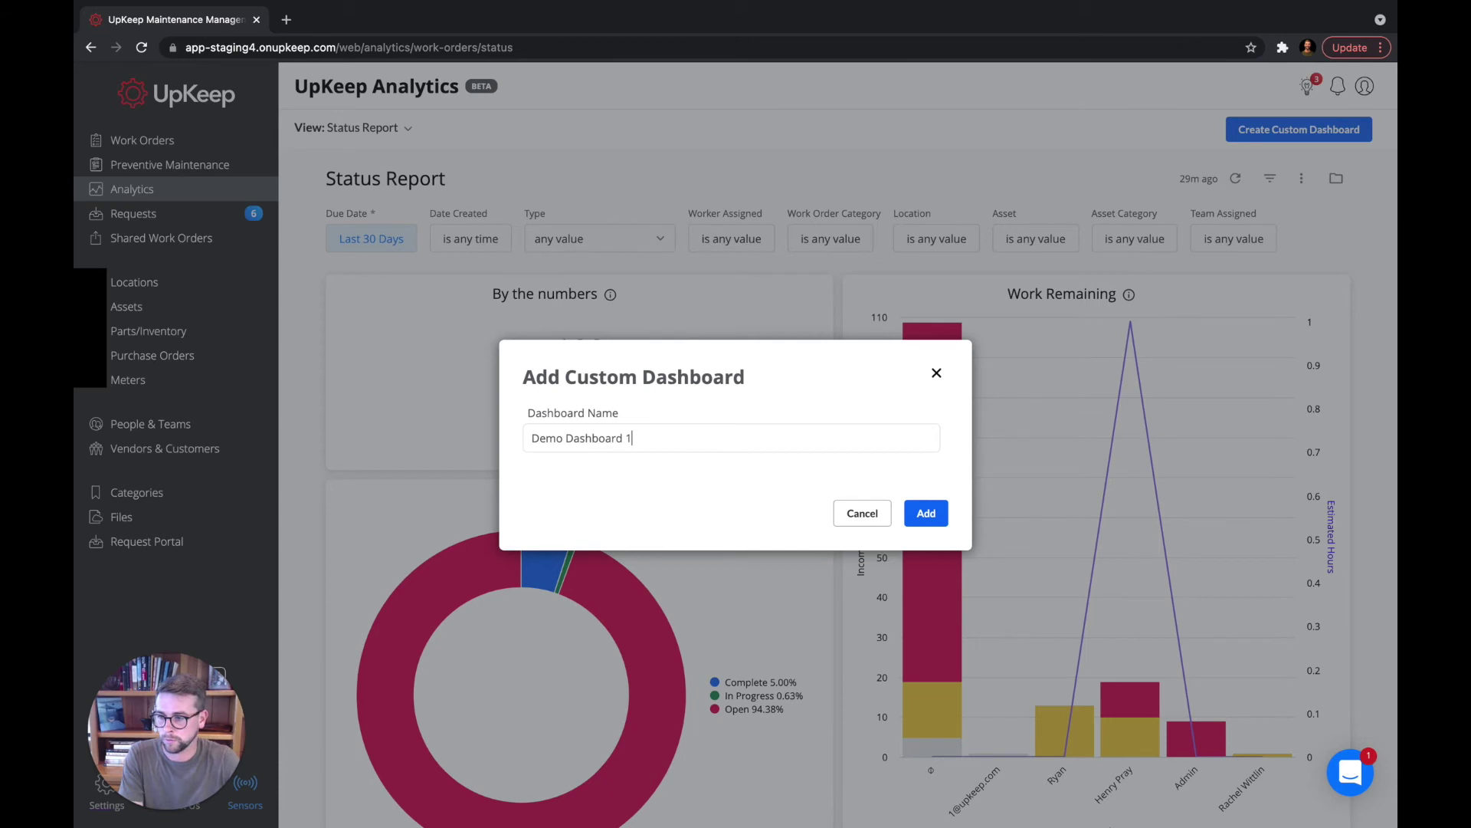
pyautogui.click(929, 517)
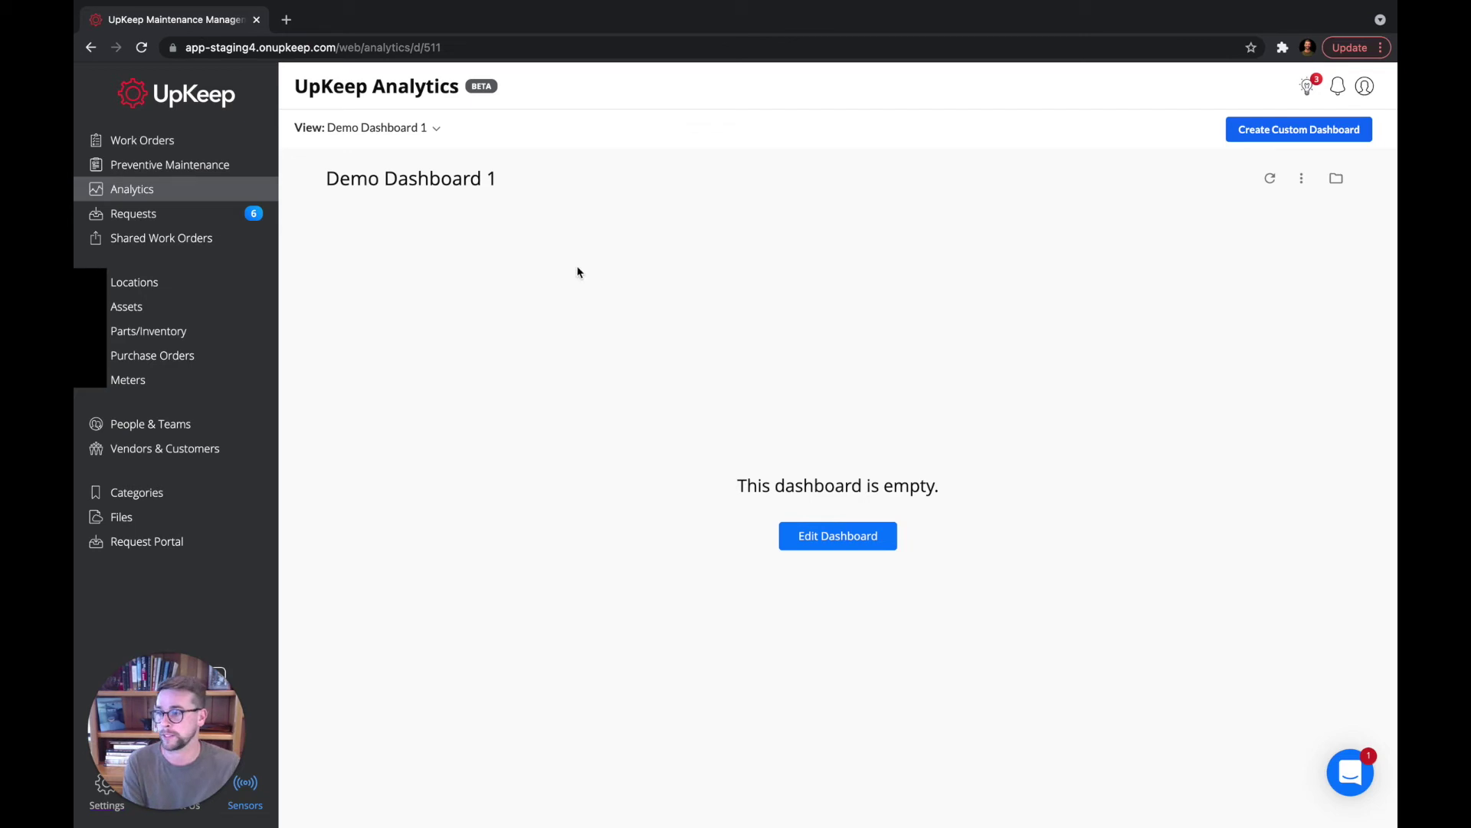
# Start editing the empty dashboard and add a visualization tile based on the UpKeep Work Order Explore
pyautogui.click(816, 538)
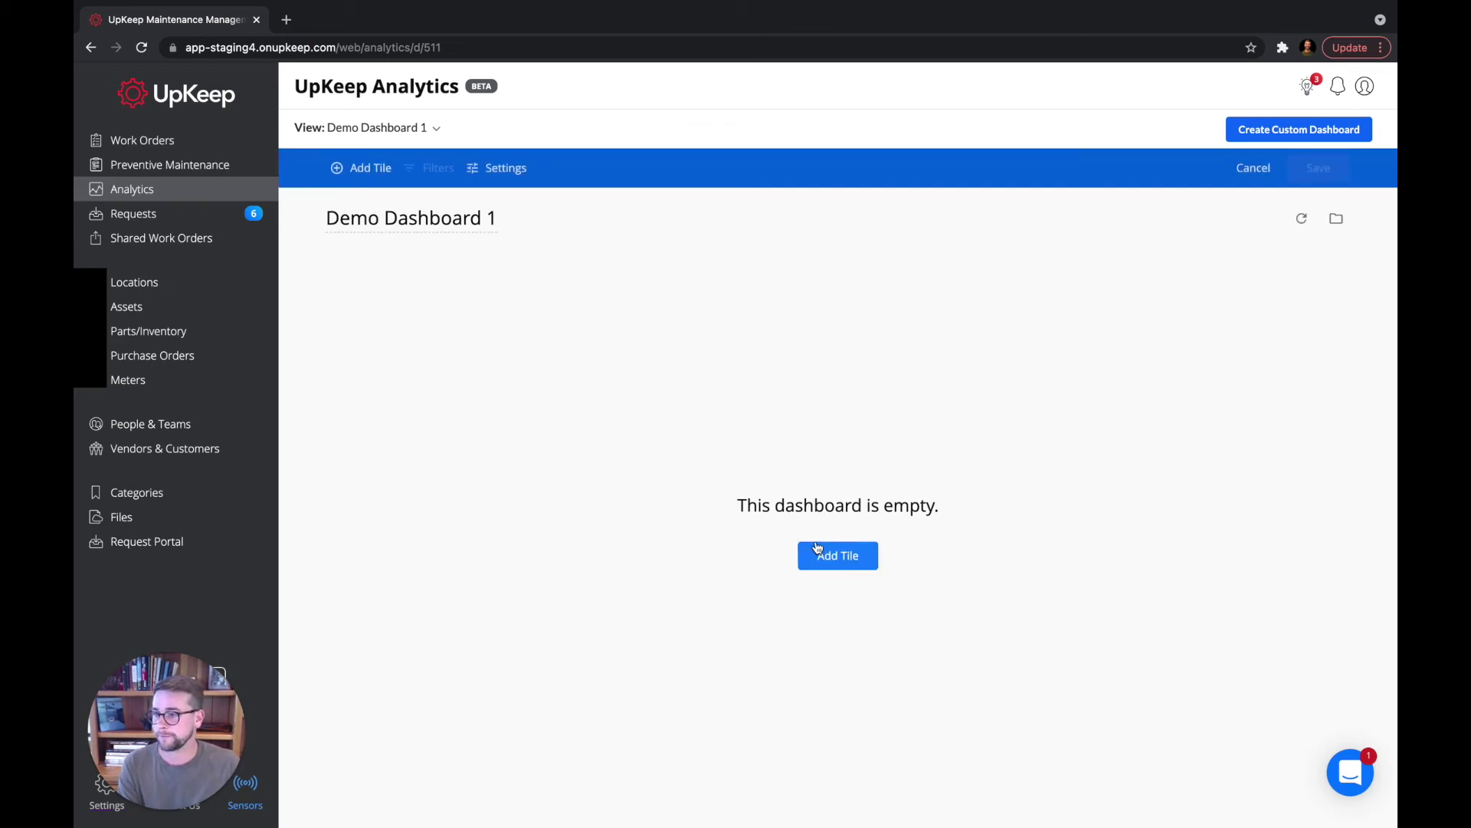
pyautogui.click(370, 171)
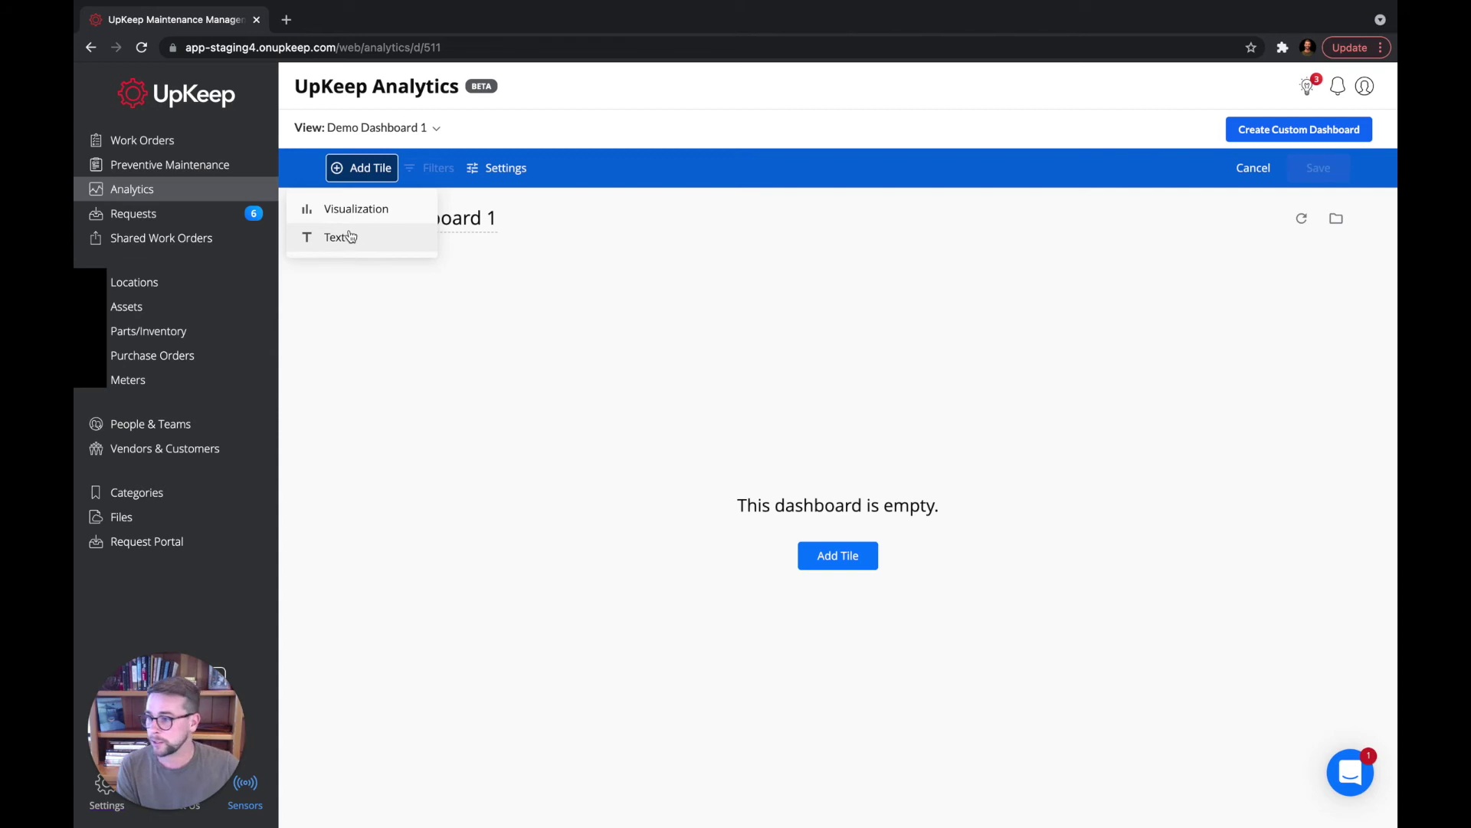
pyautogui.click(357, 208)
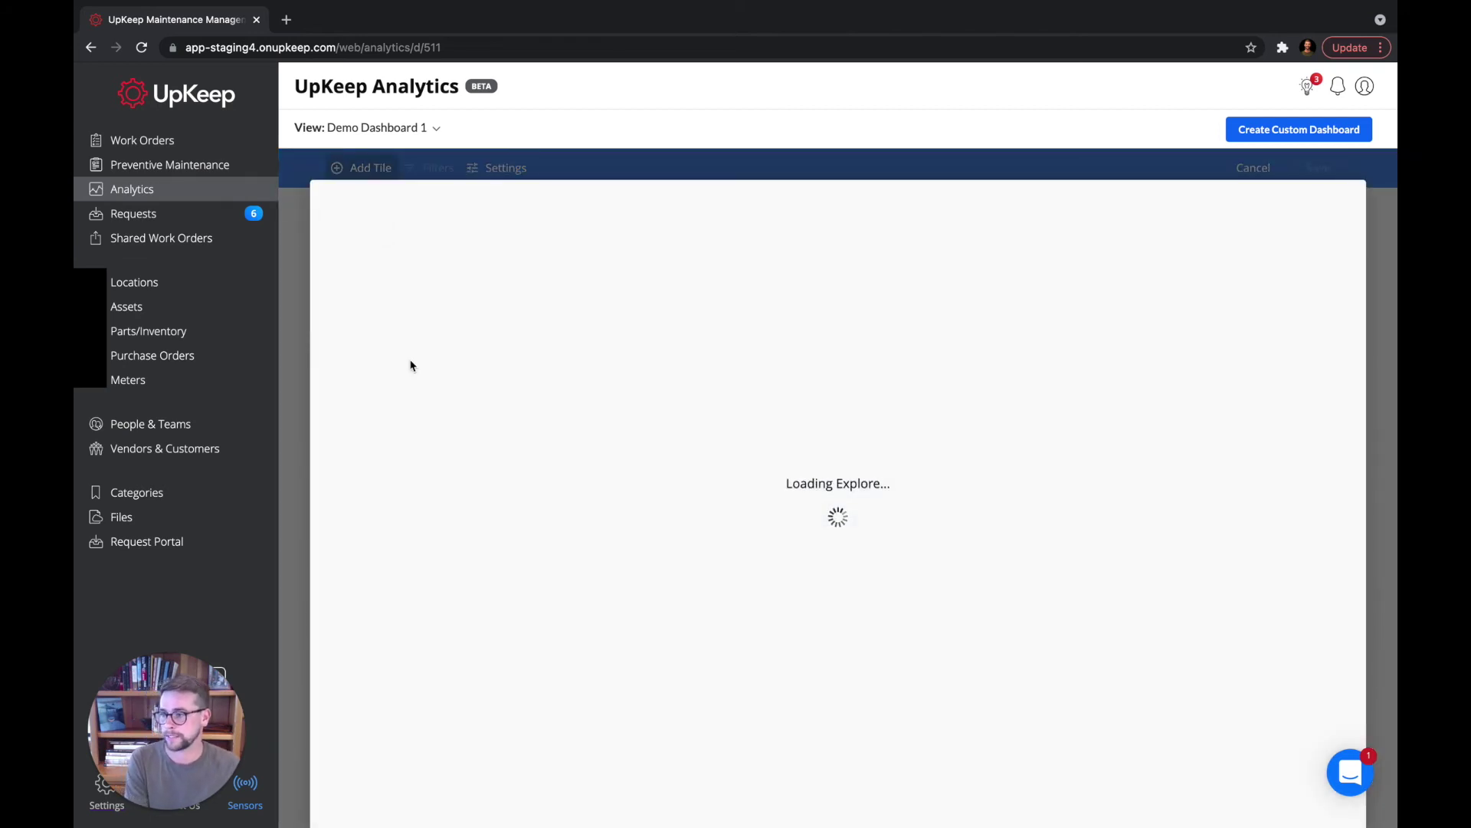
pyautogui.scroll(-5, 426, 567)
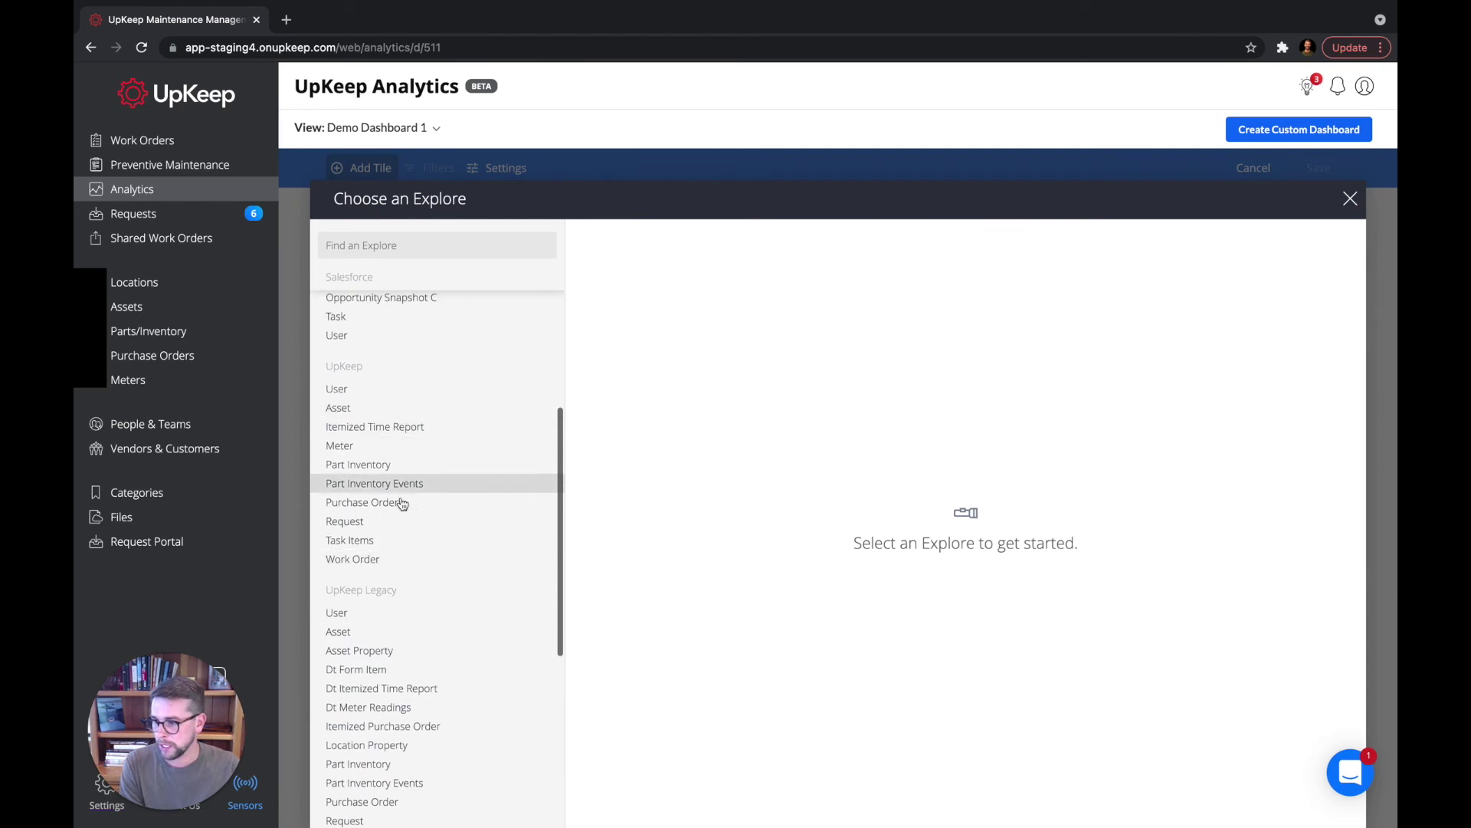
pyautogui.click(392, 560)
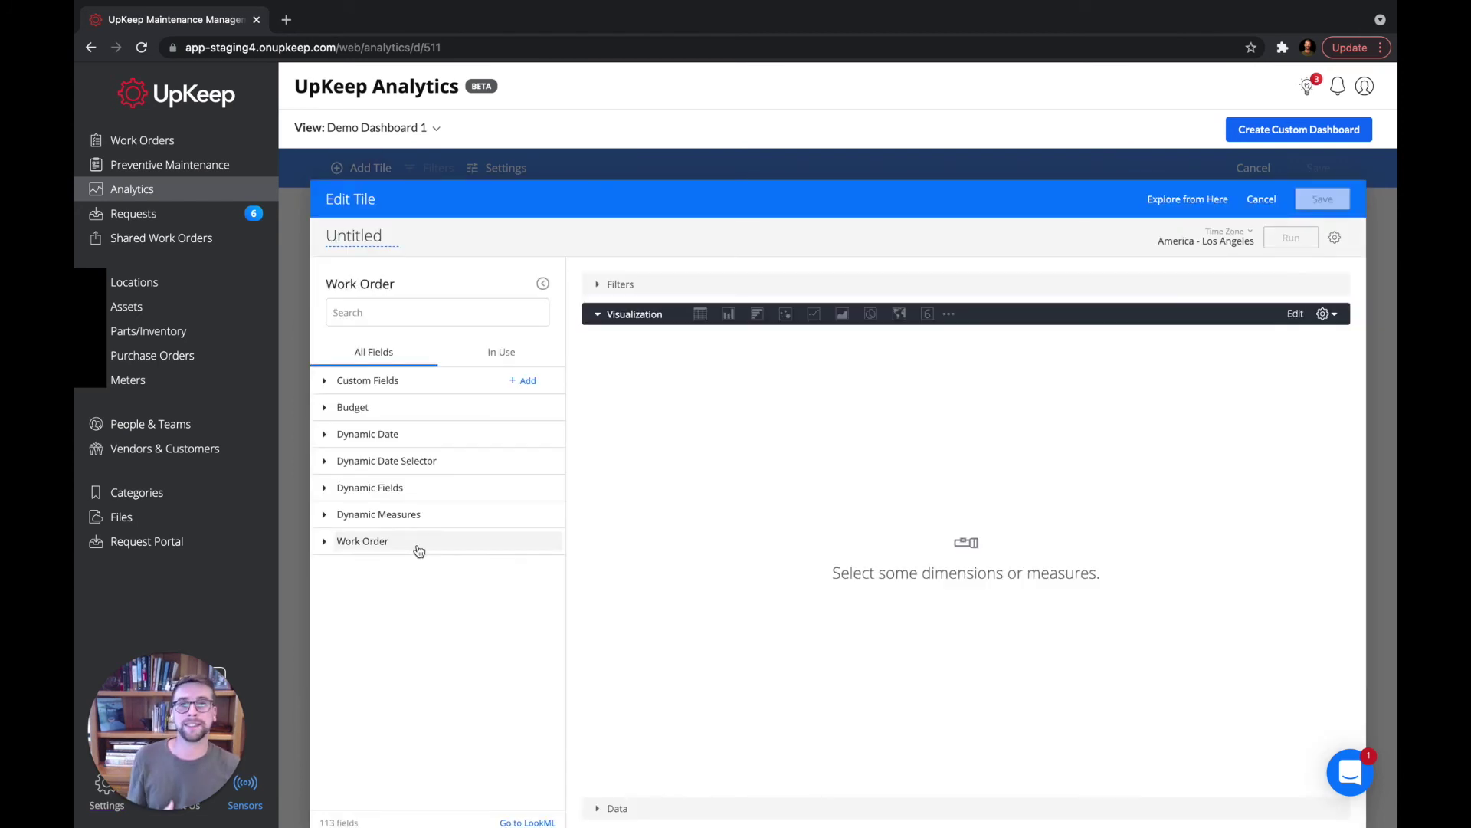
# Add the work order Current Status dimension and Count measure to the tile's query and run it
pyautogui.click(419, 551)
pyautogui.scroll(-5, 391, 590)
pyautogui.scroll(-3, 443, 641)
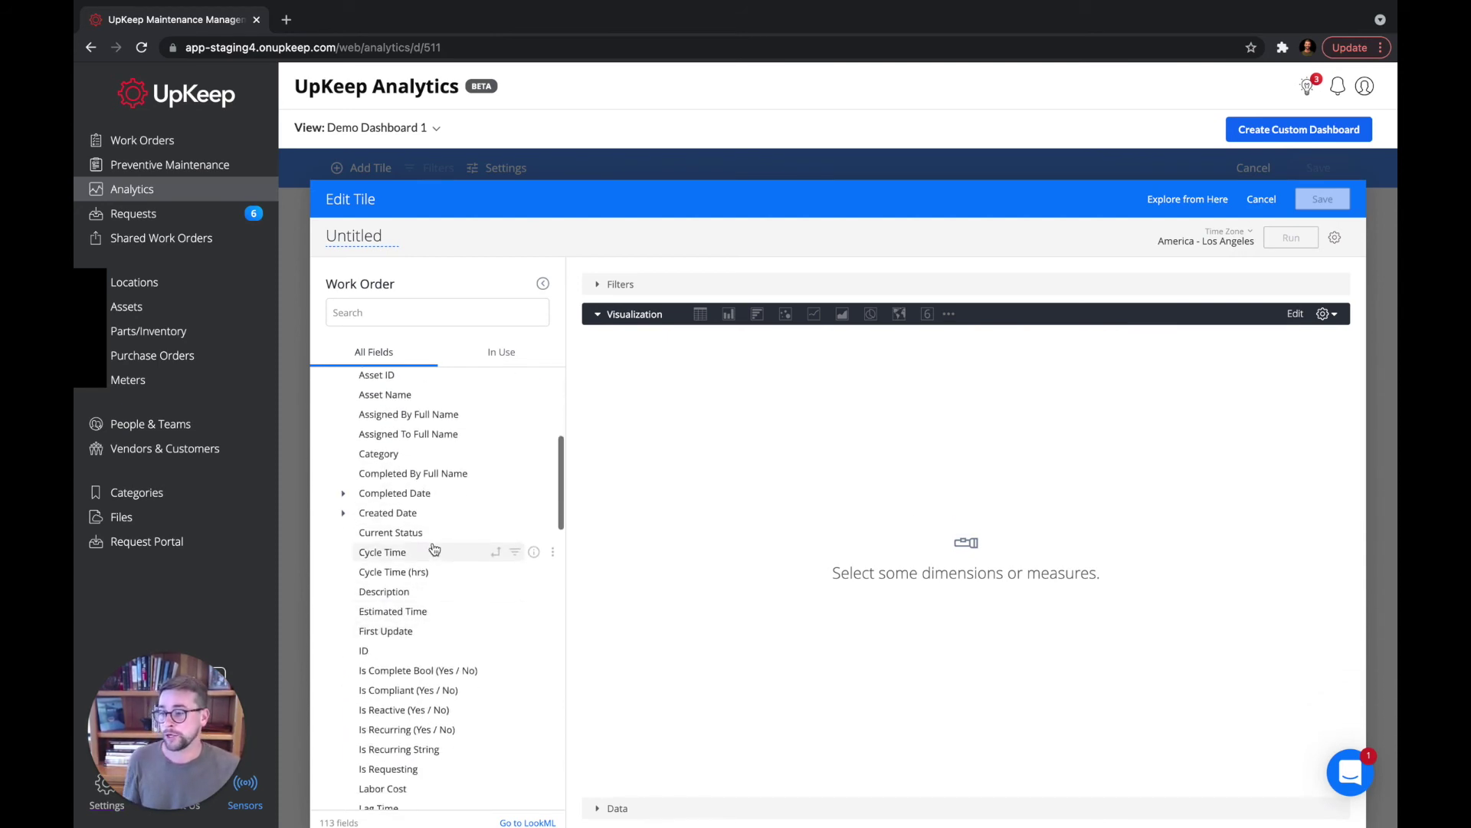
pyautogui.click(422, 311)
pyautogui.write('status')
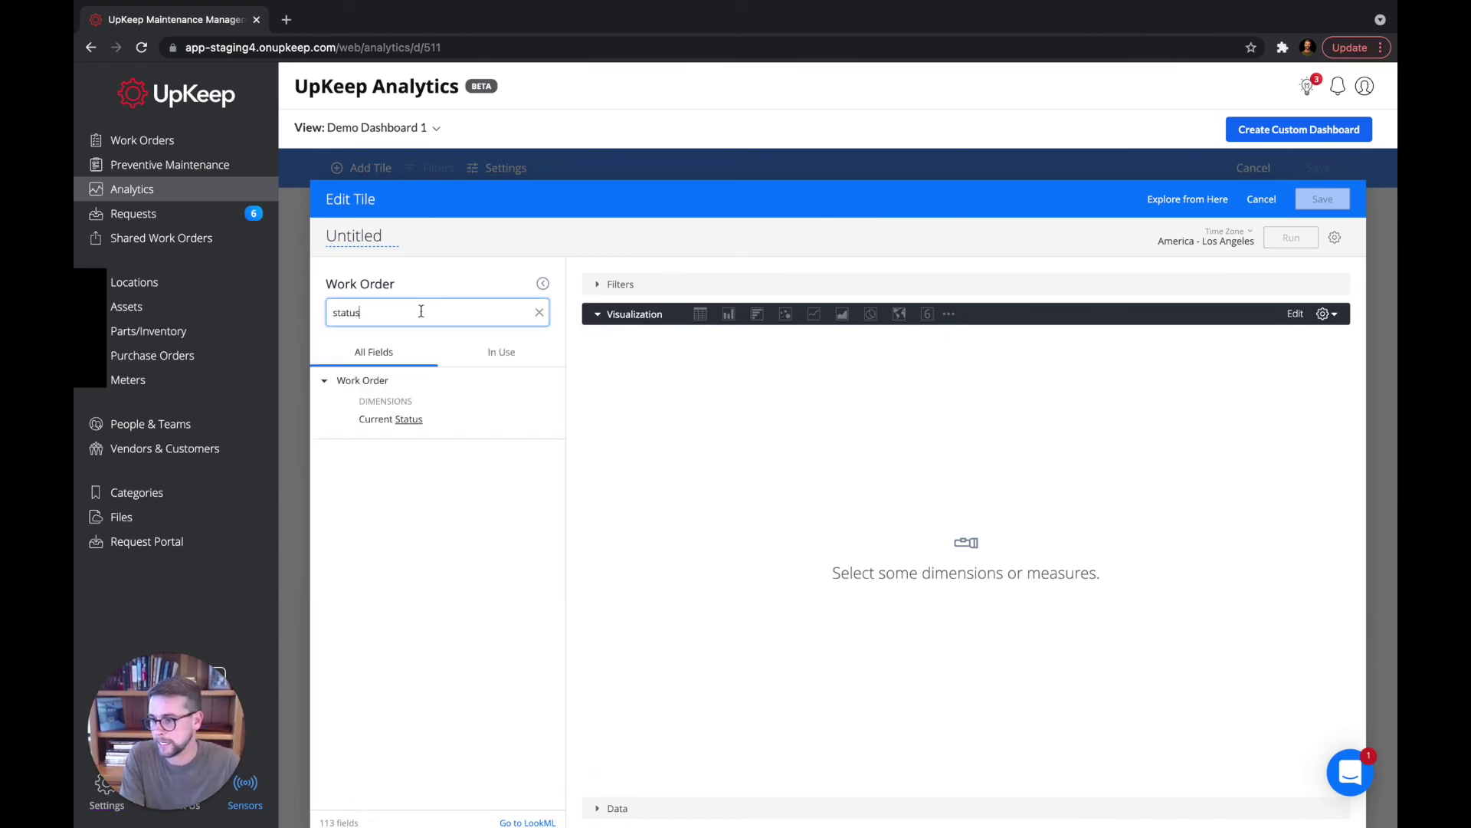
pyautogui.click(425, 419)
pyautogui.doubleClick(387, 312)
pyautogui.write('count')
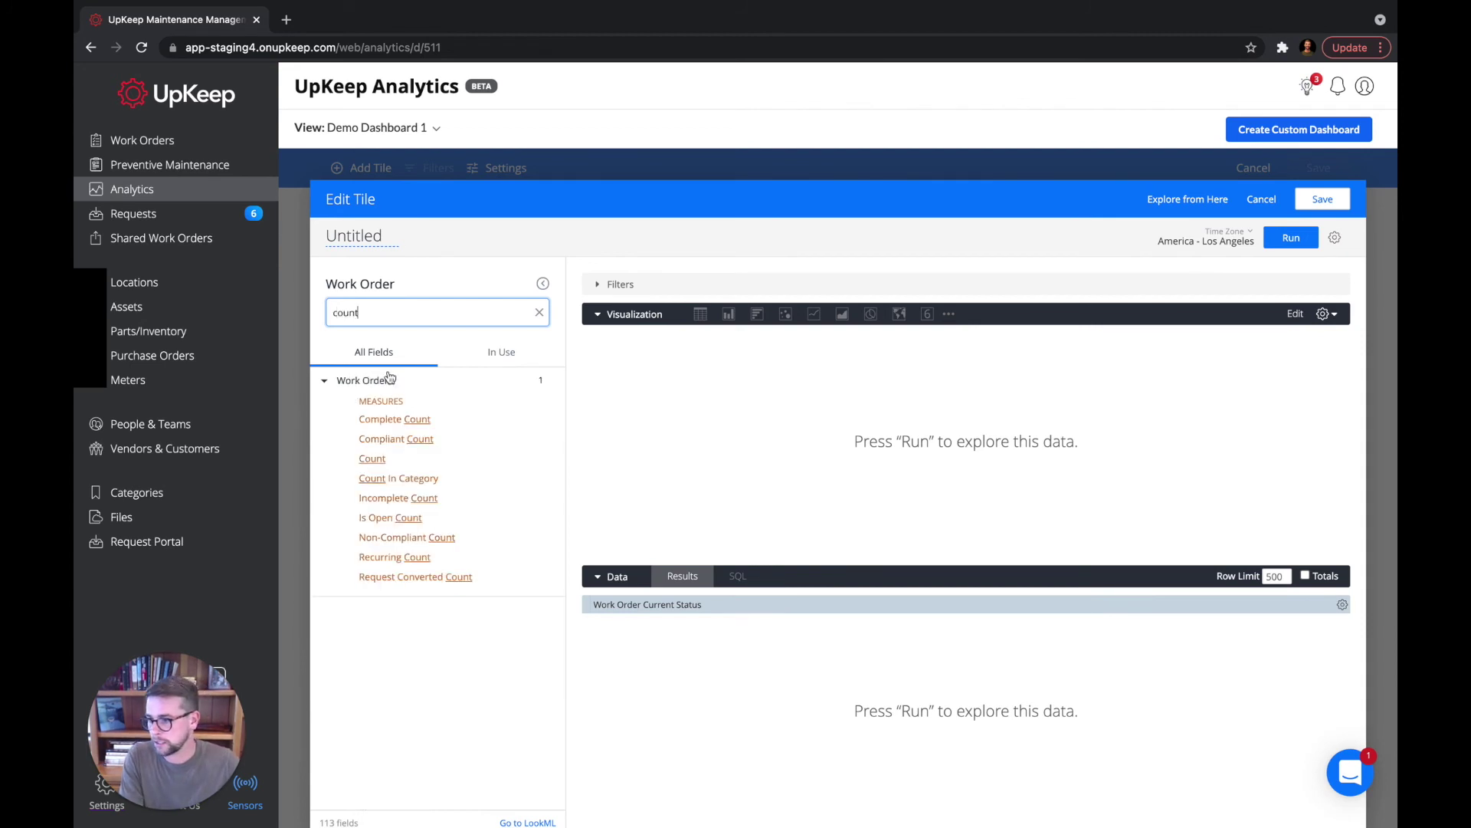
pyautogui.click(400, 462)
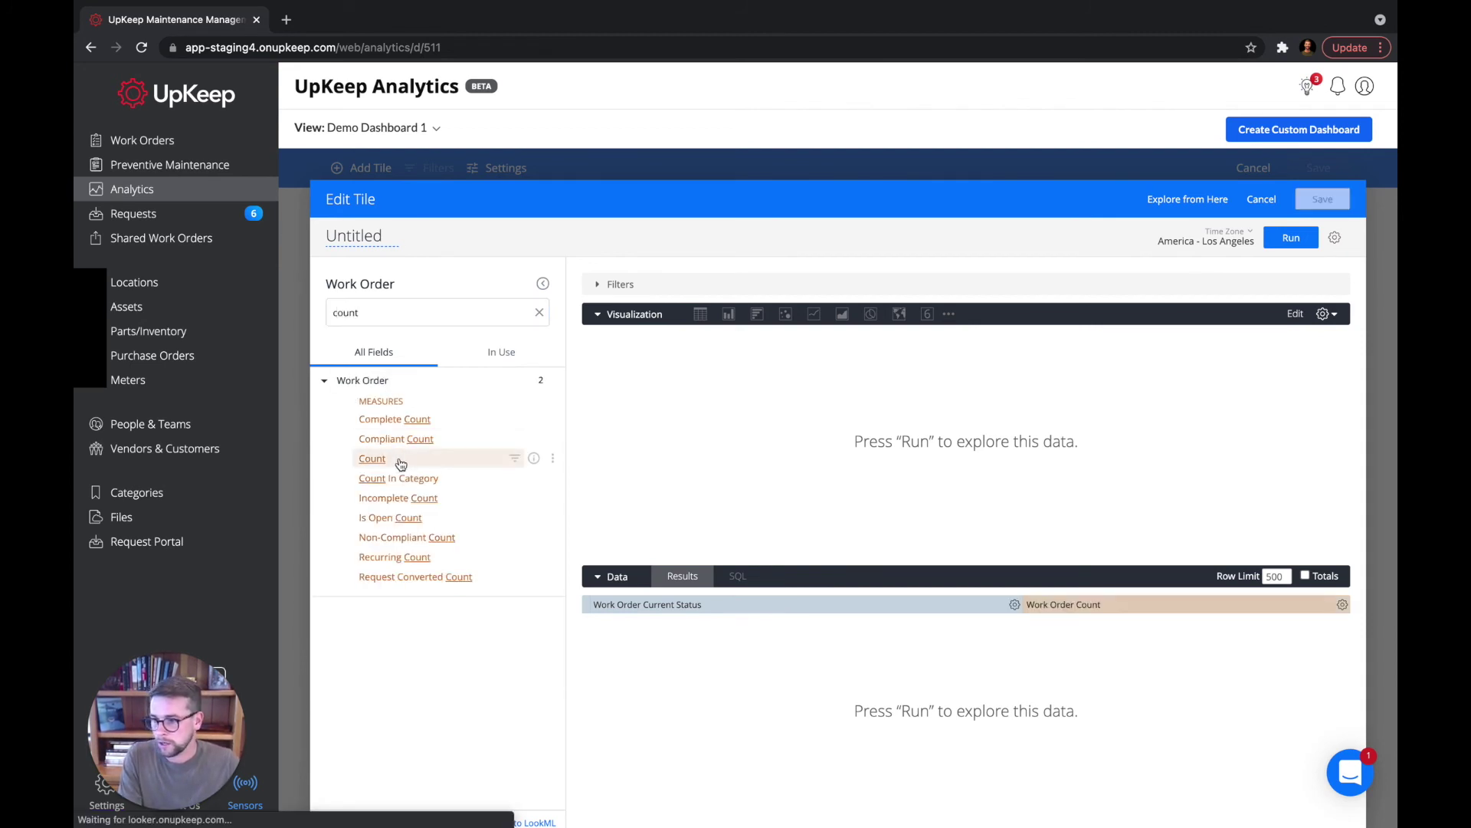
pyautogui.click(1292, 238)
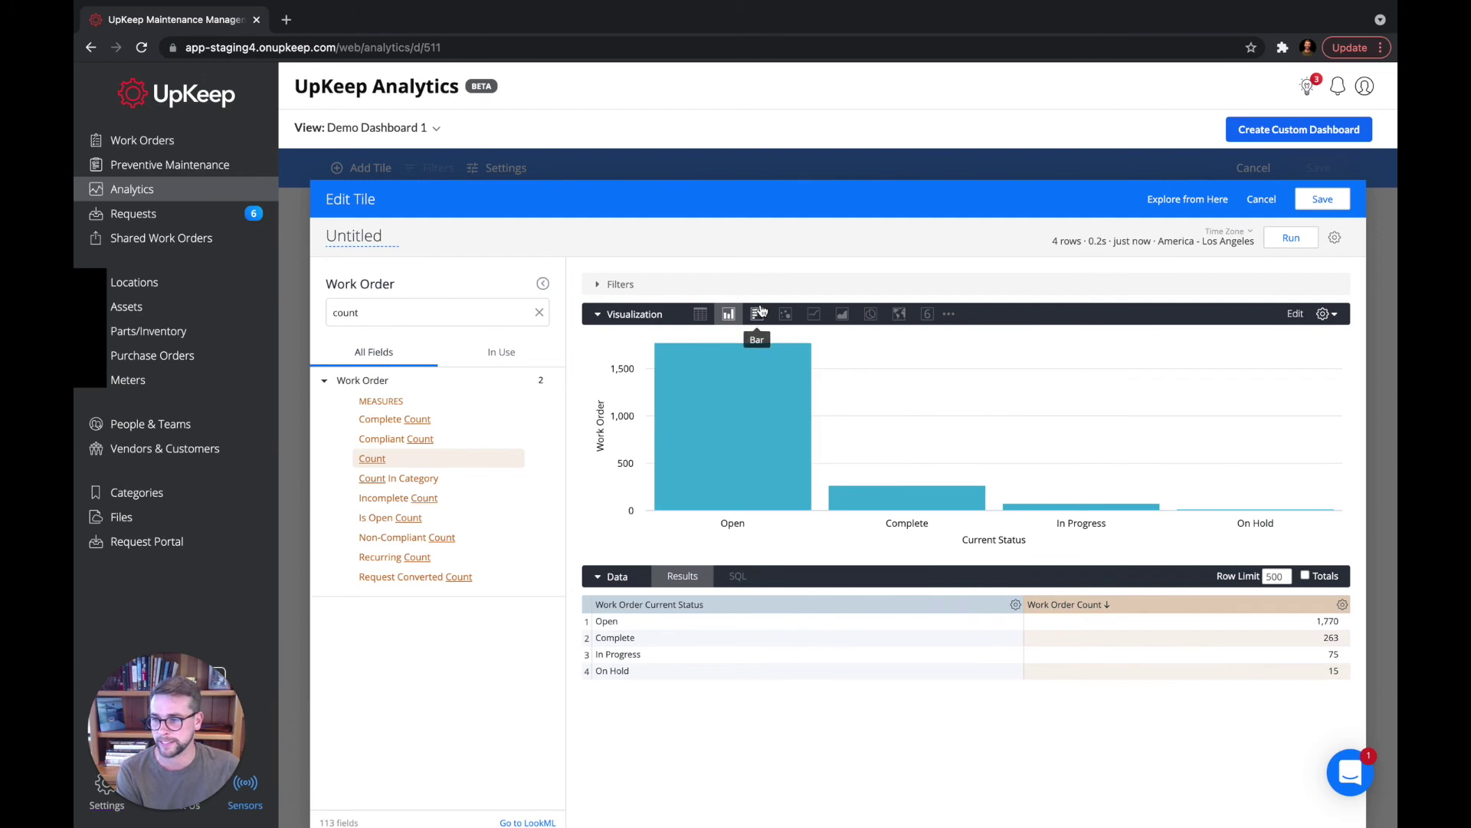
# Try the pie and table visualizations for the status counts and switch back to the column chart
pyautogui.click(867, 319)
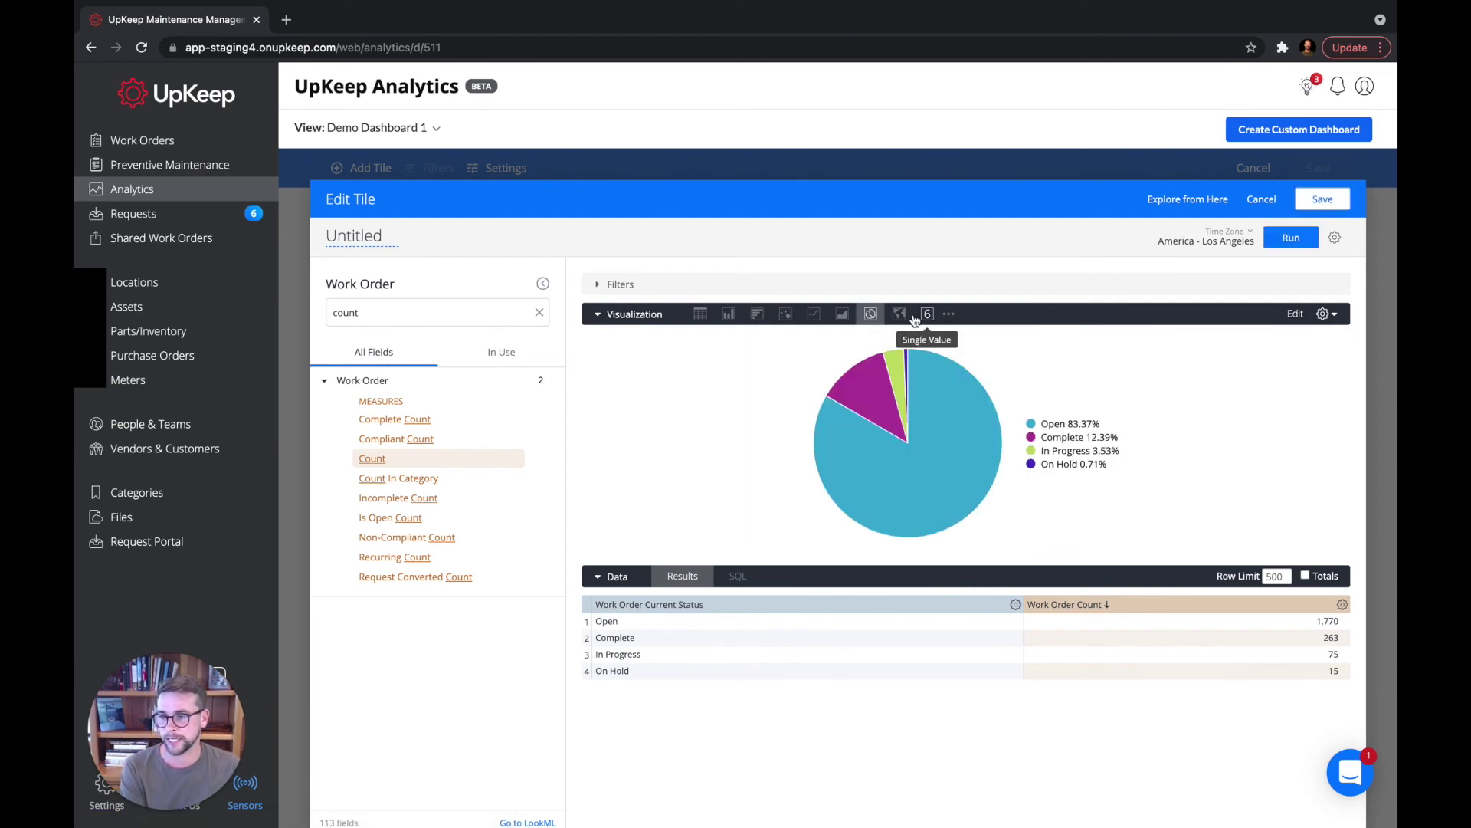
pyautogui.click(700, 315)
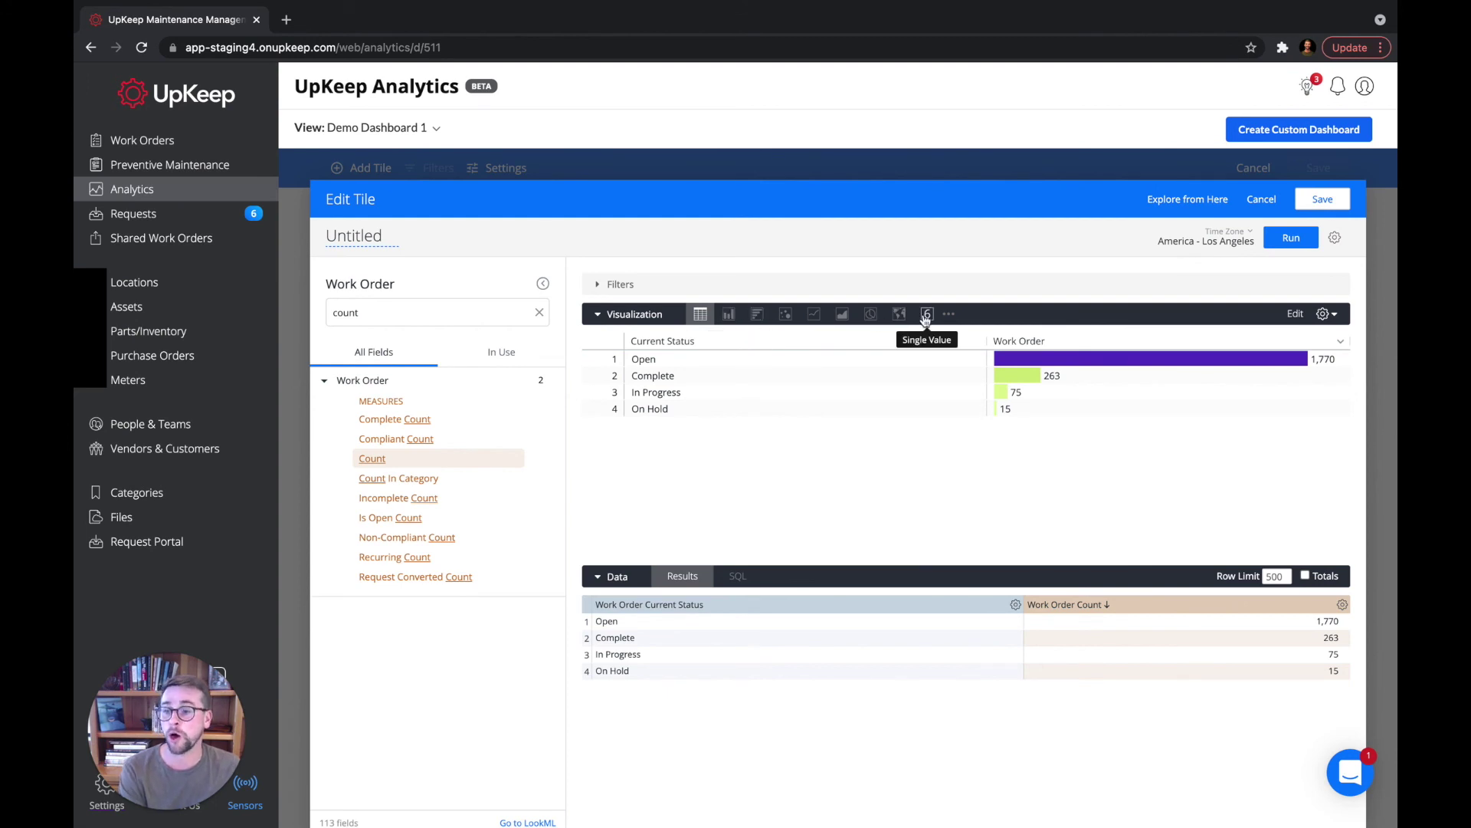
pyautogui.click(728, 314)
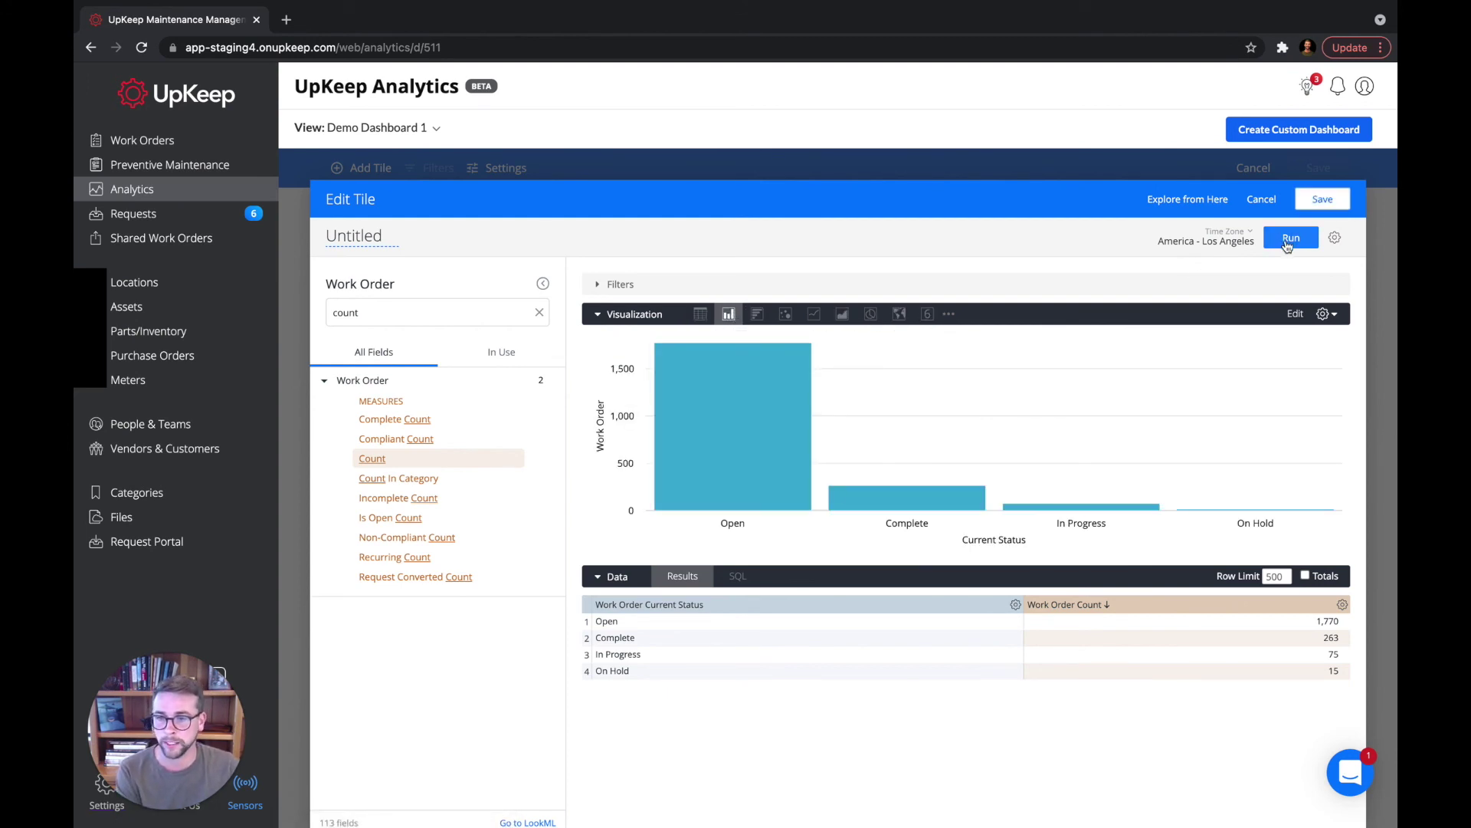
# Save the tile to the dashboard and enlarge it to nearly twice its width
pyautogui.click(1329, 205)
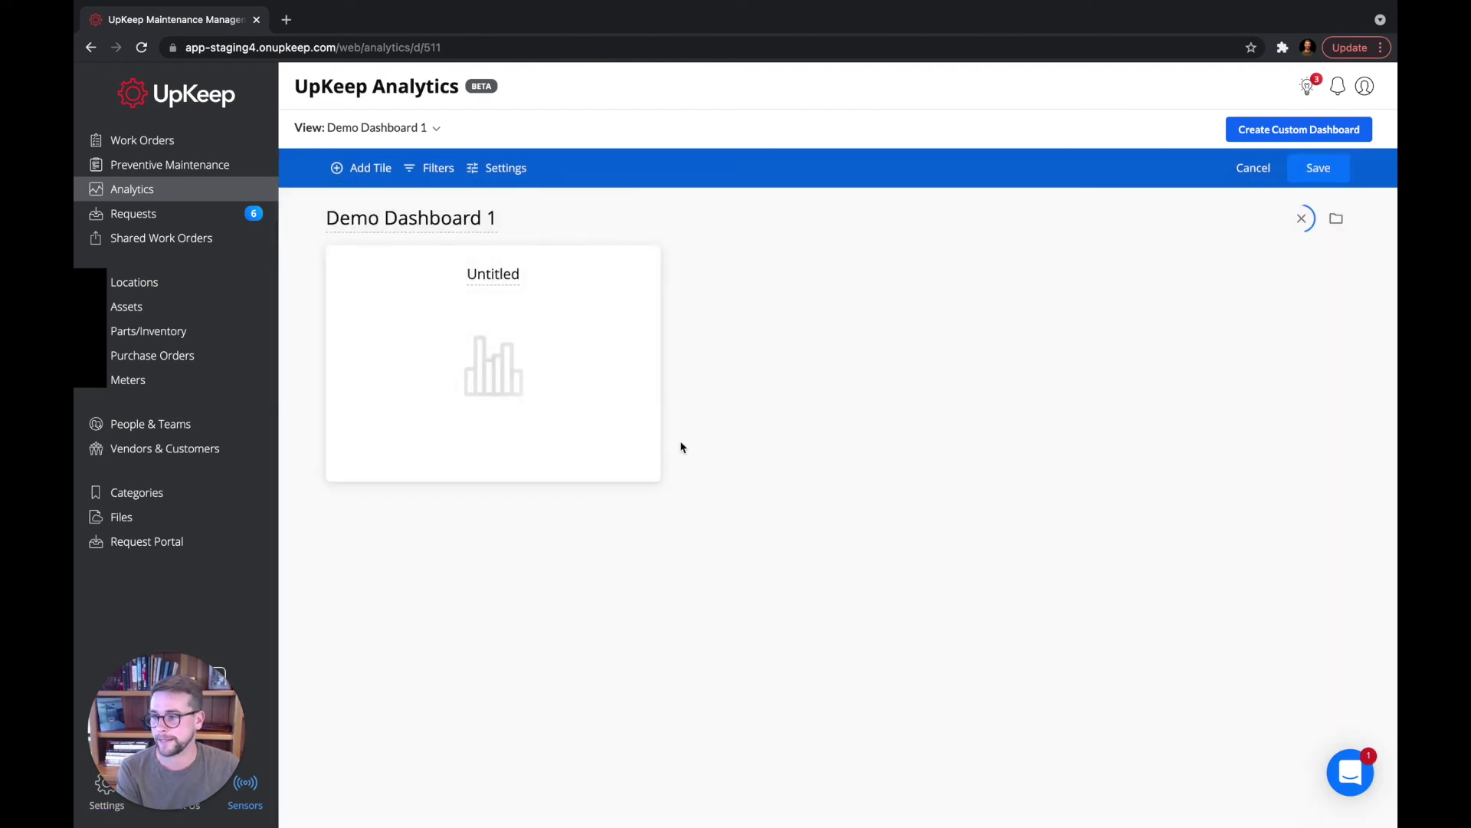
pyautogui.moveTo(655, 476); pyautogui.dragTo(980, 555)
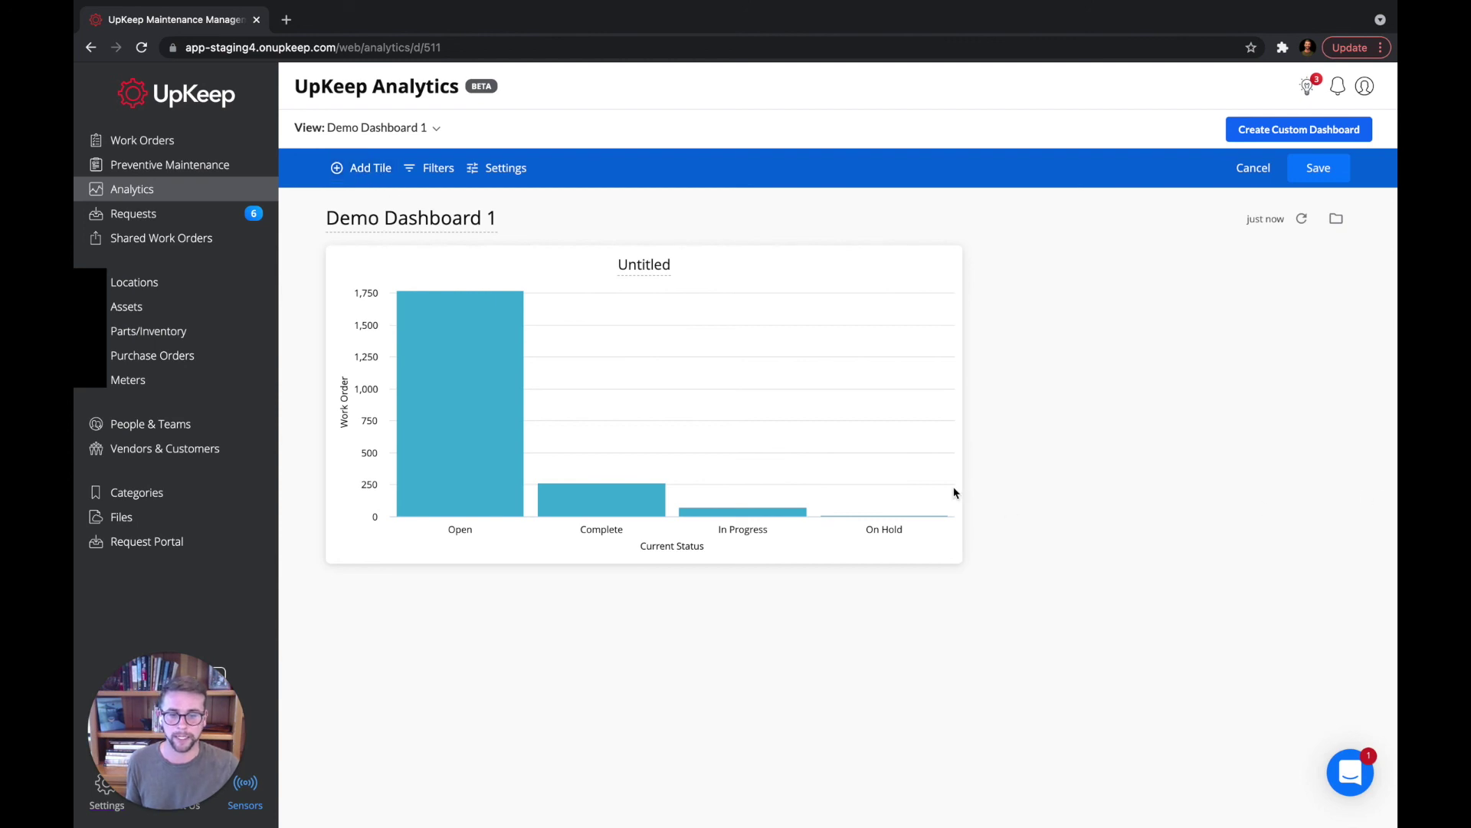
# Add a dashboard filter on the work order Created Date with the Last 7 Days default, and save the dashboard
pyautogui.click(443, 175)
pyautogui.click(456, 207)
pyautogui.click(641, 351)
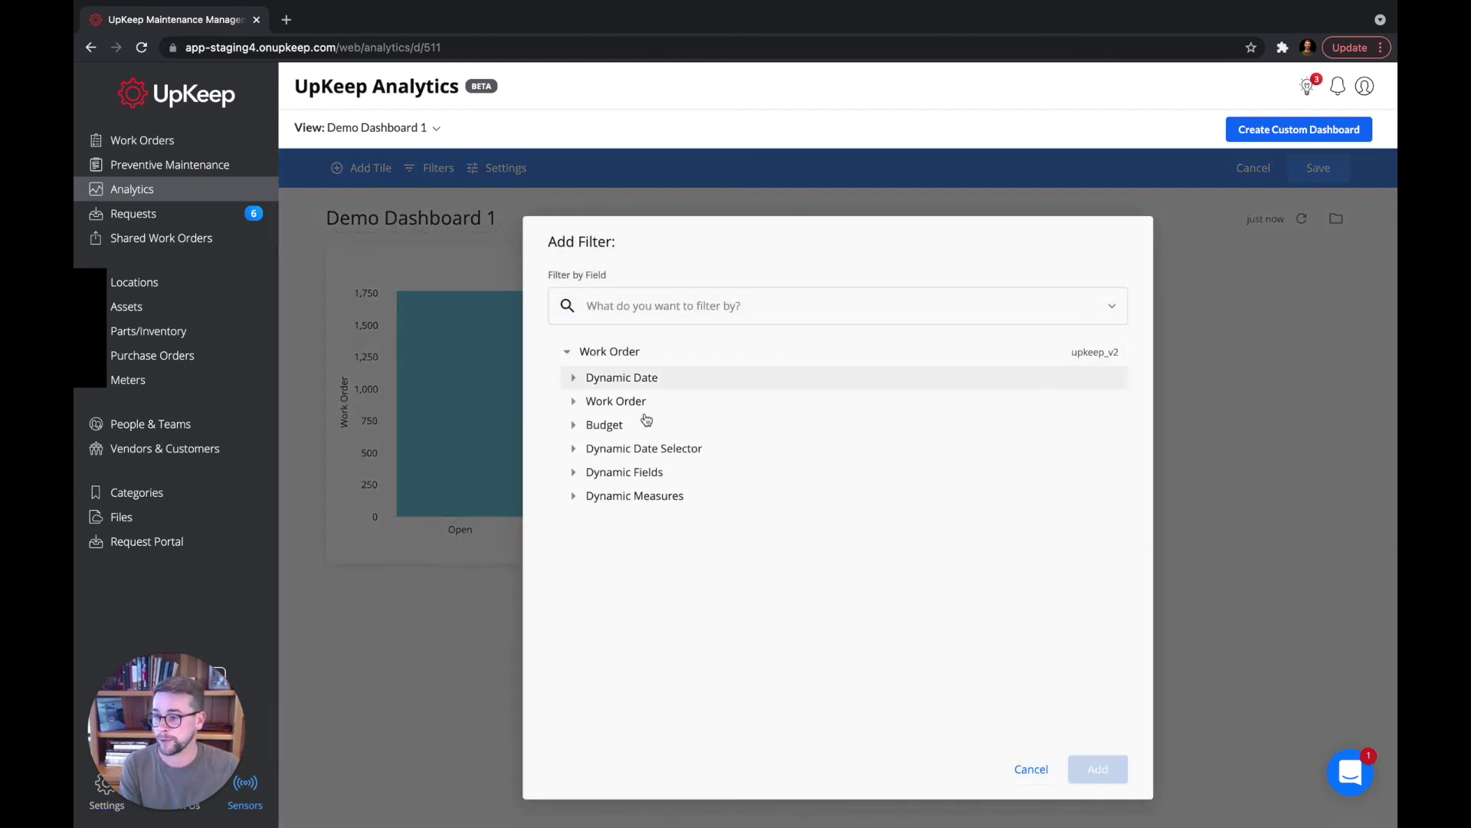
pyautogui.click(615, 401)
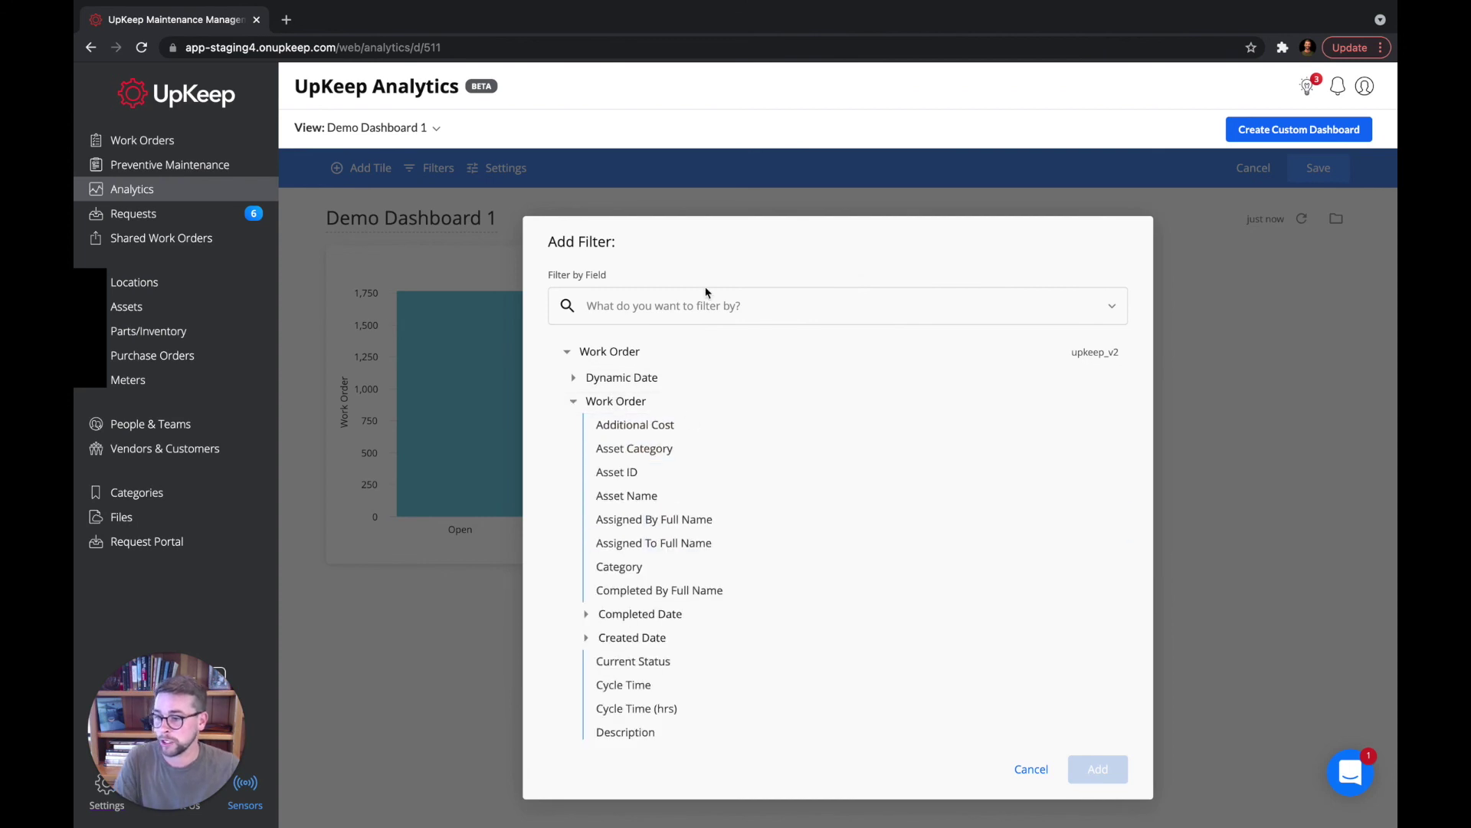
pyautogui.click(680, 308)
pyautogui.write('created')
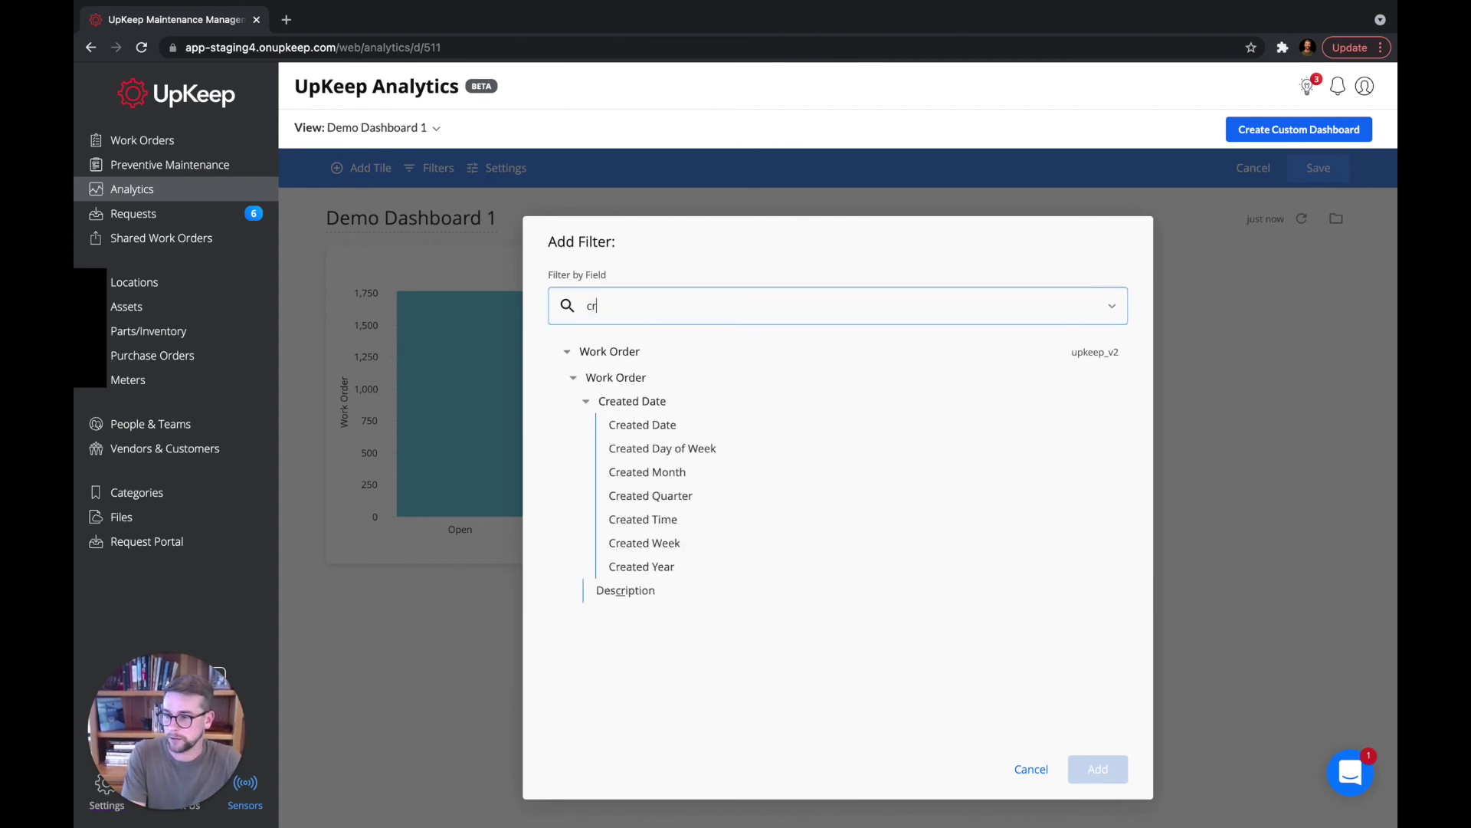
pyautogui.click(690, 422)
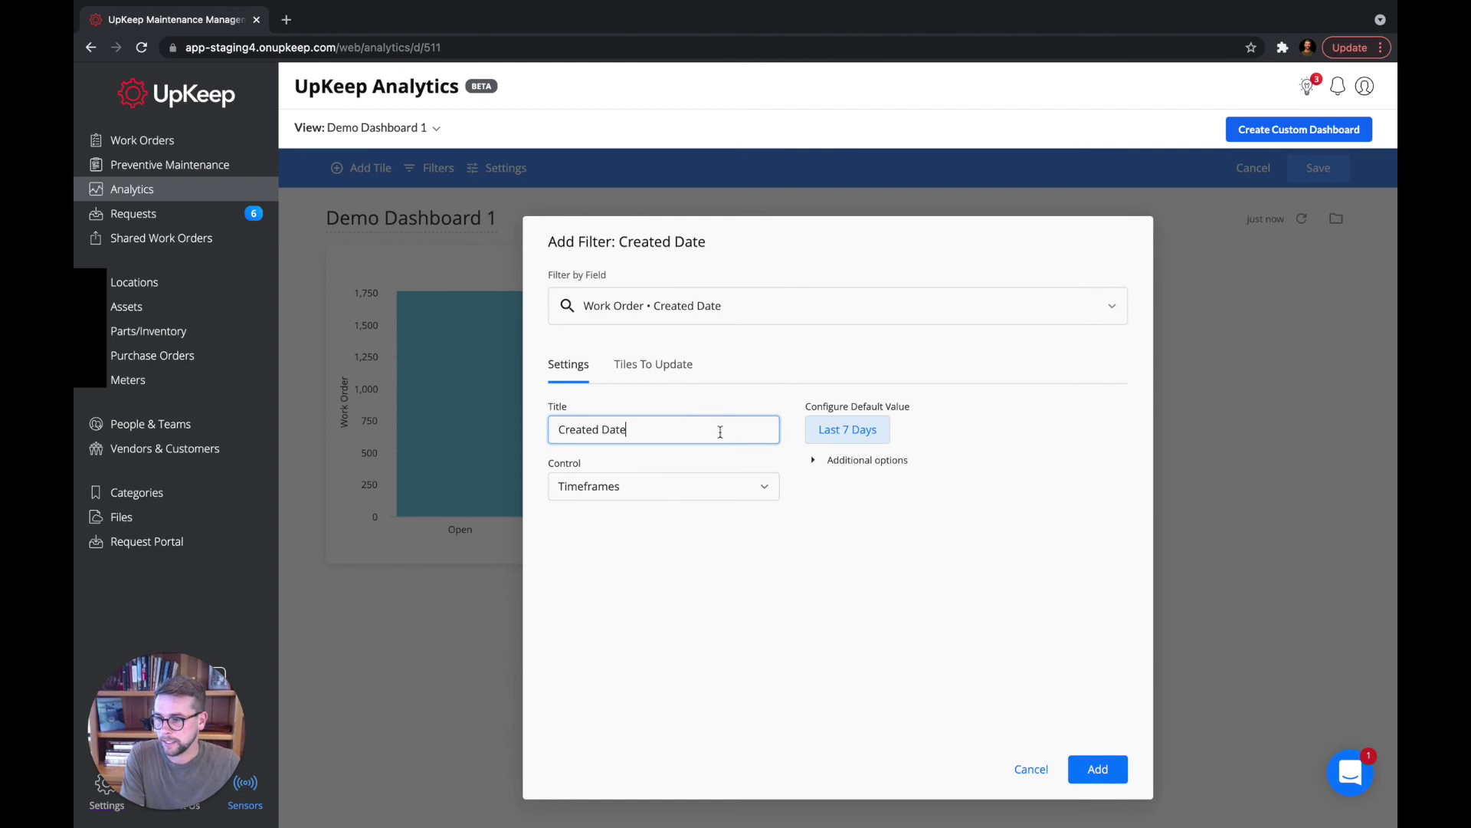
pyautogui.click(1096, 770)
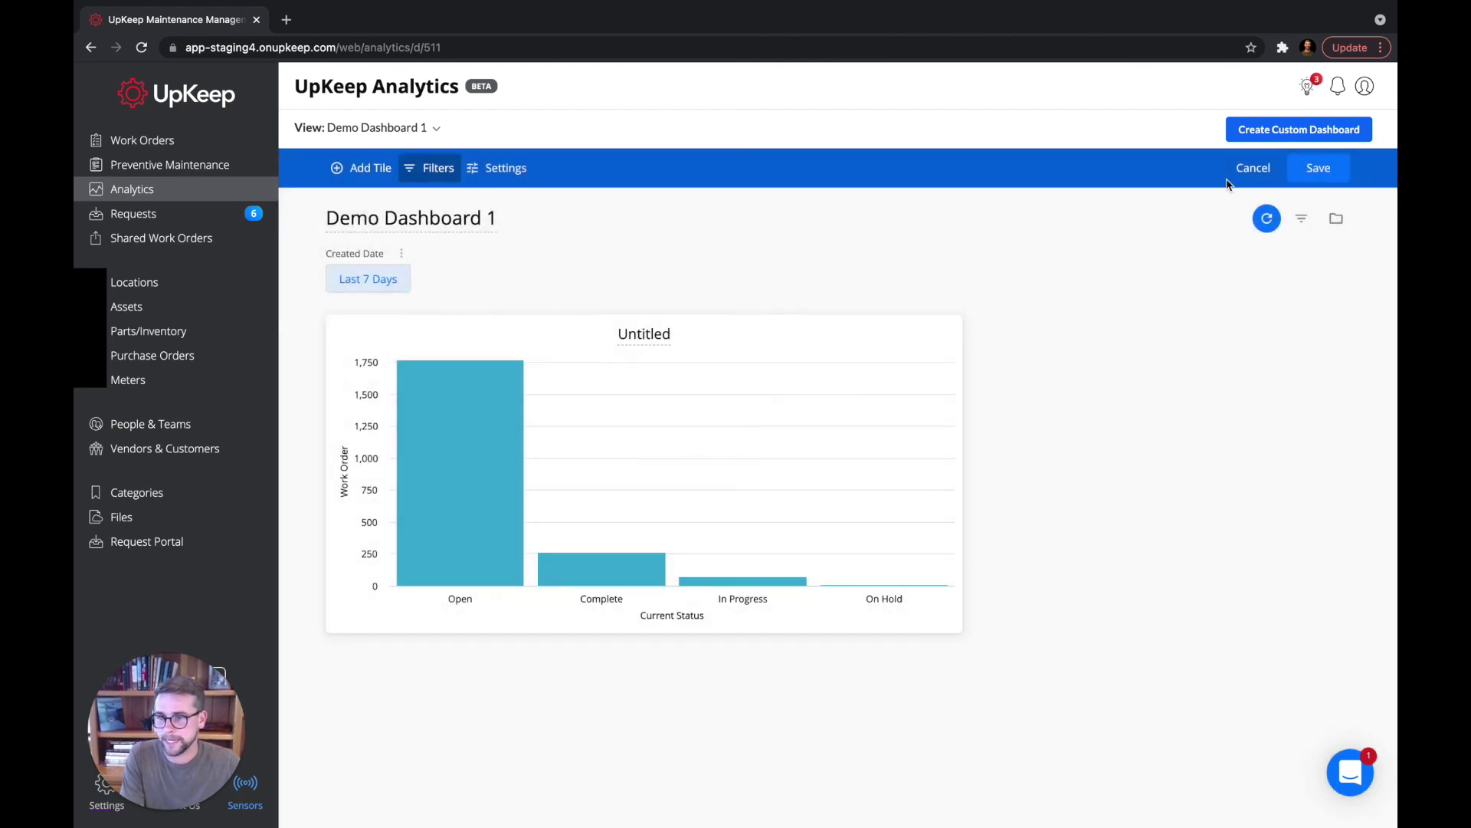
pyautogui.click(1295, 175)
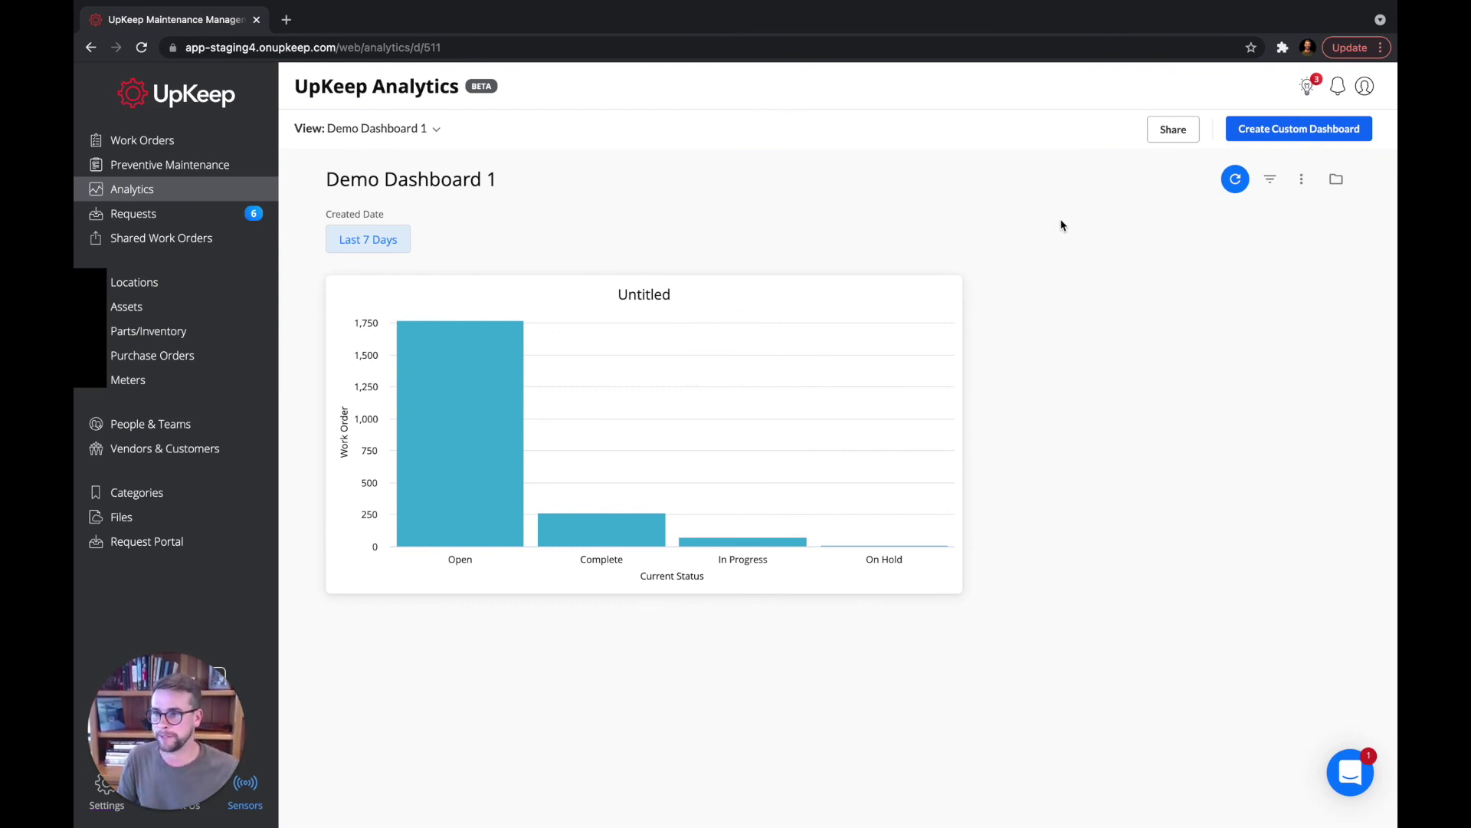
# Share Demo Dashboard 1 by setting its viewing permission to Anyone at my site and saving
pyautogui.click(1173, 130)
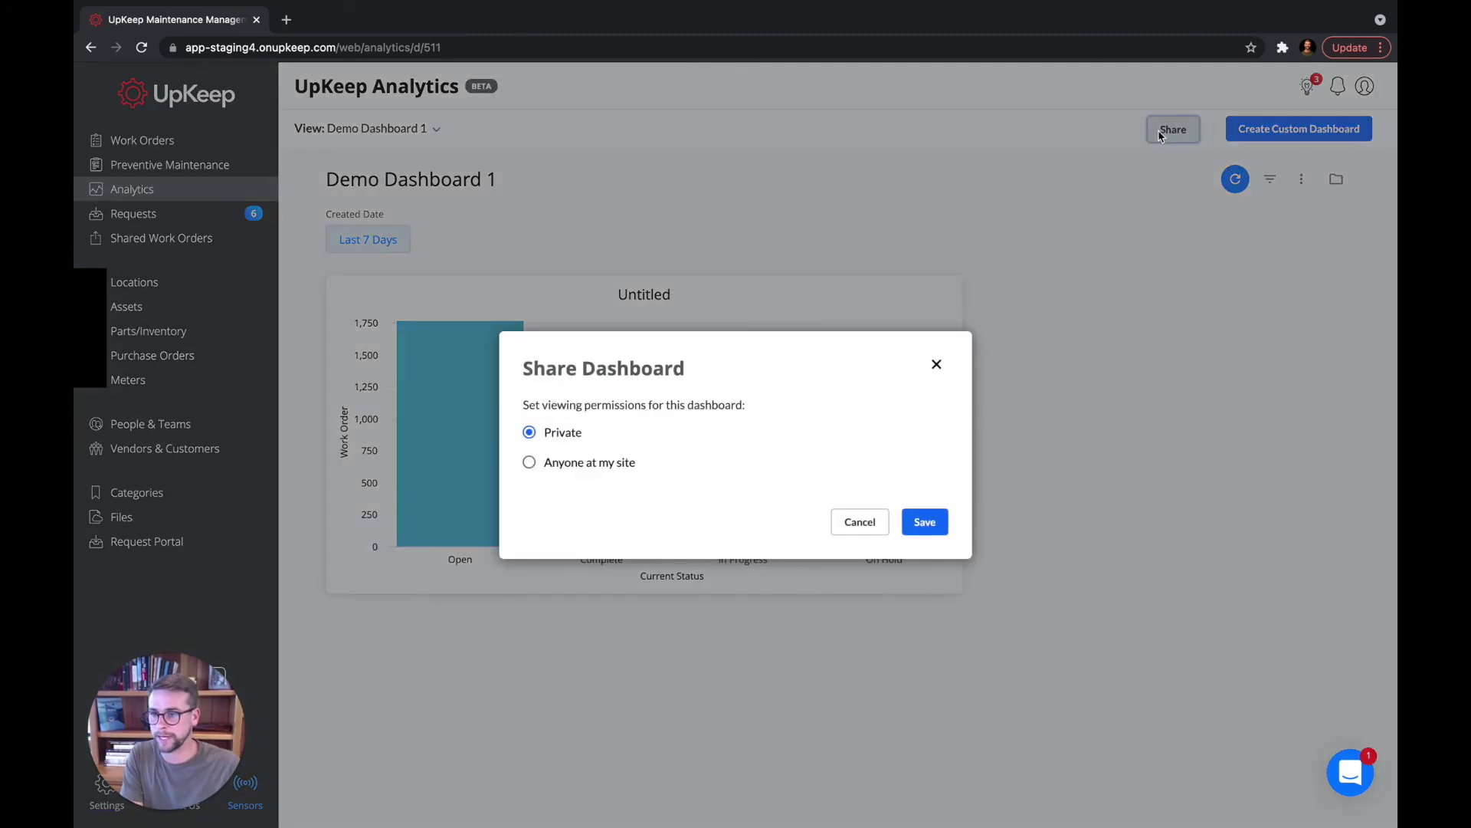
pyautogui.click(539, 468)
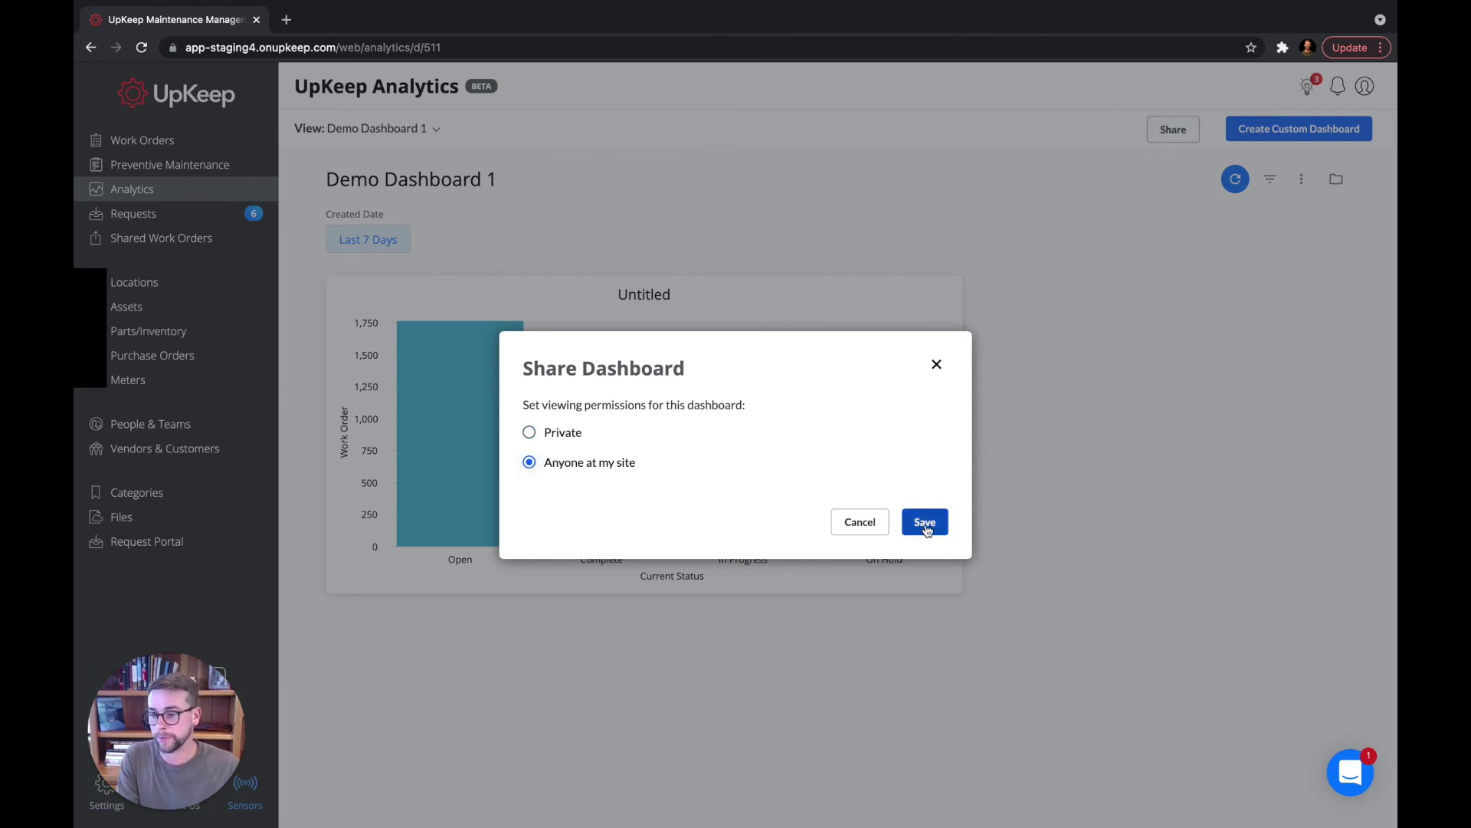
pyautogui.click(926, 527)
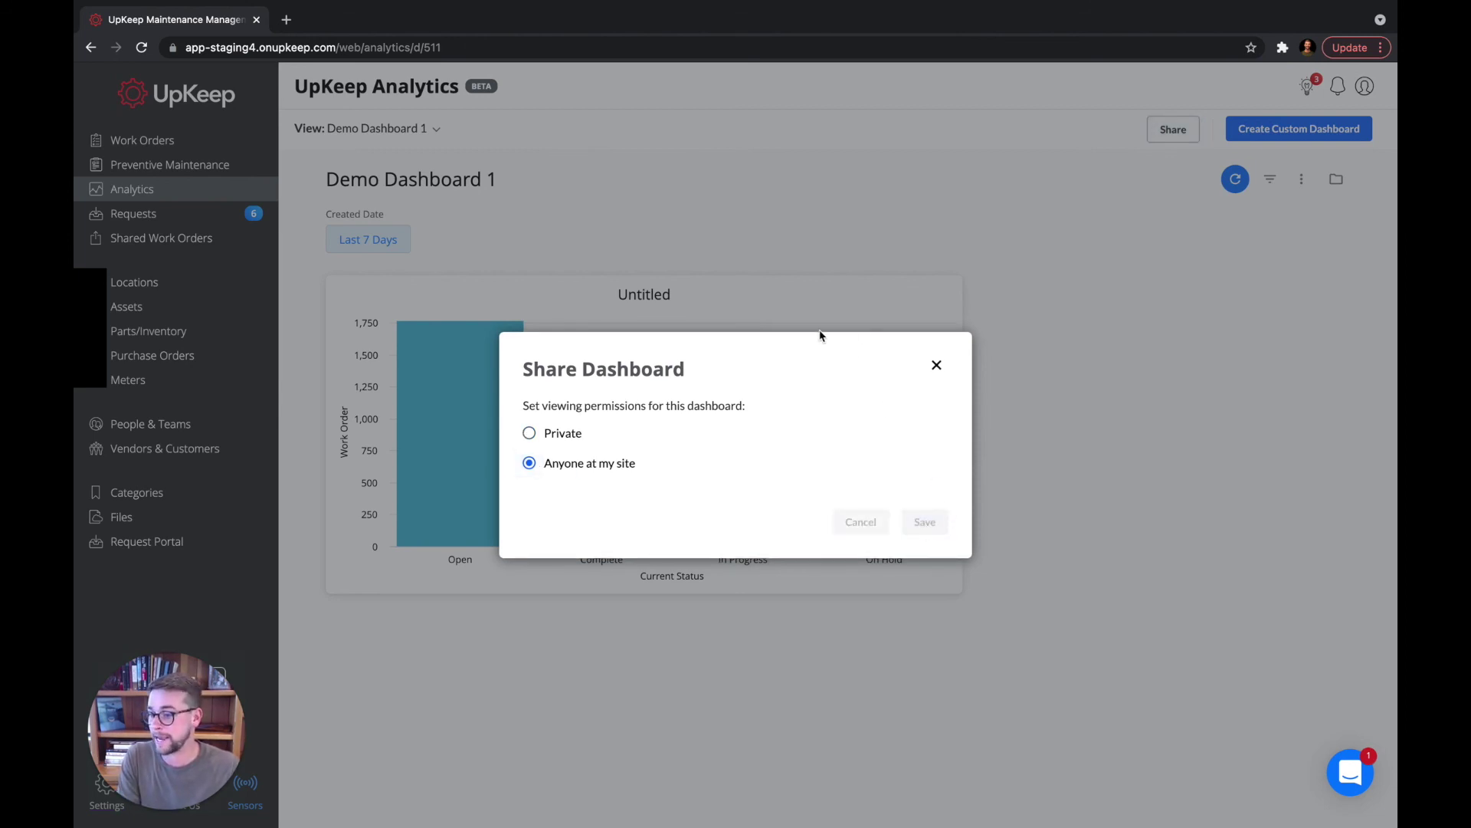